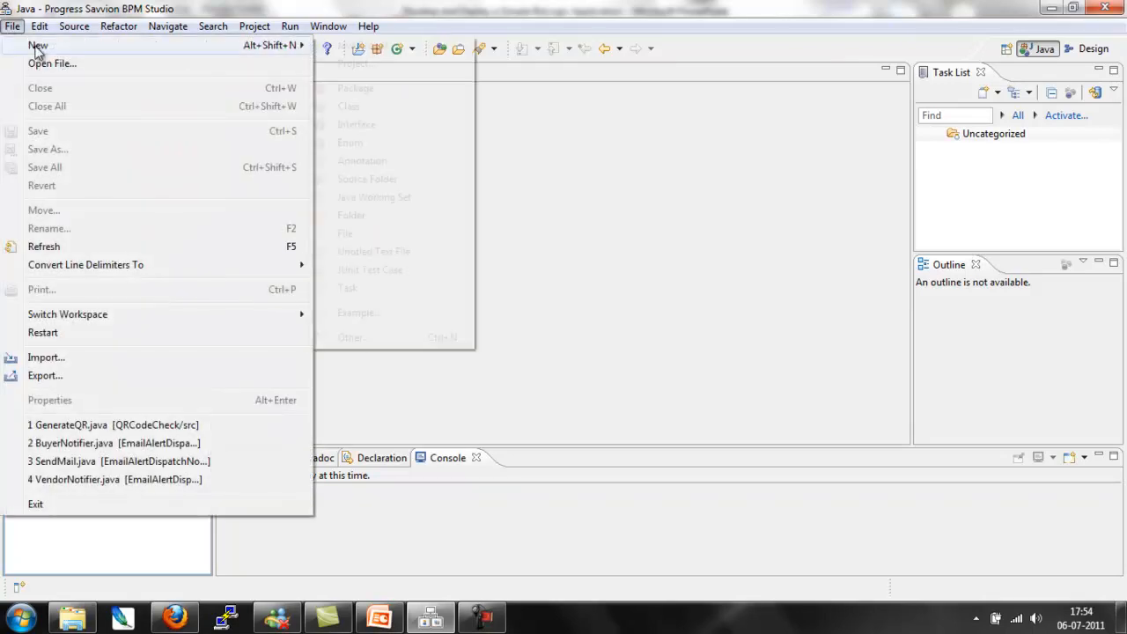
Step: Start a new BPM Project from the BPM Studio wizards under Progress Savvion
mouse_move(37, 48)
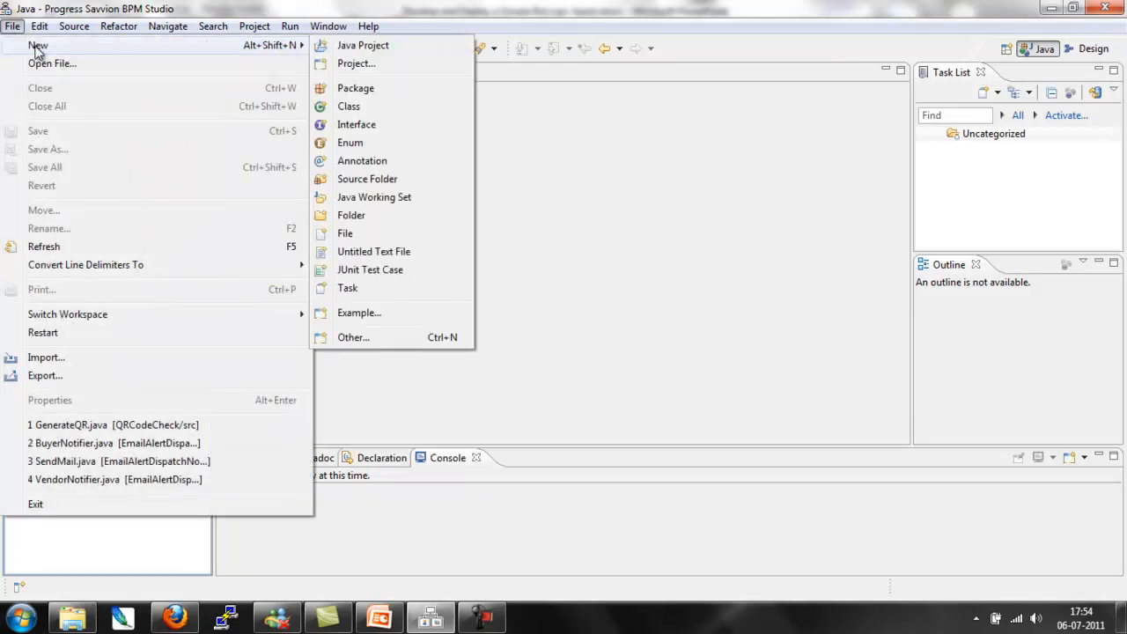
left_click(391, 343)
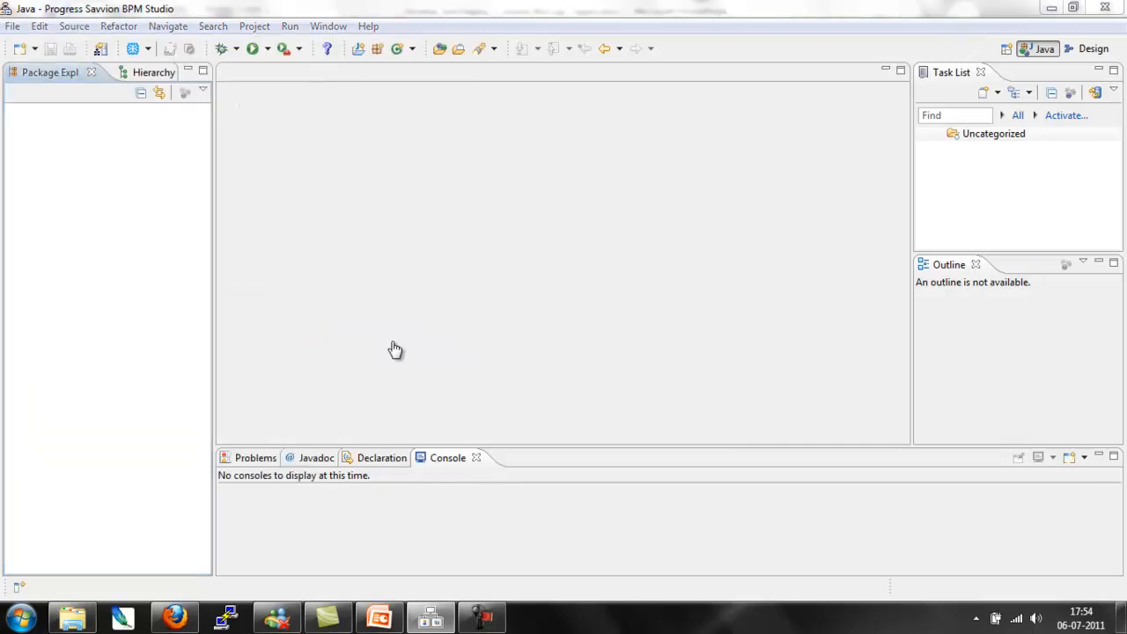
left_click_drag(753, 231, 766, 317)
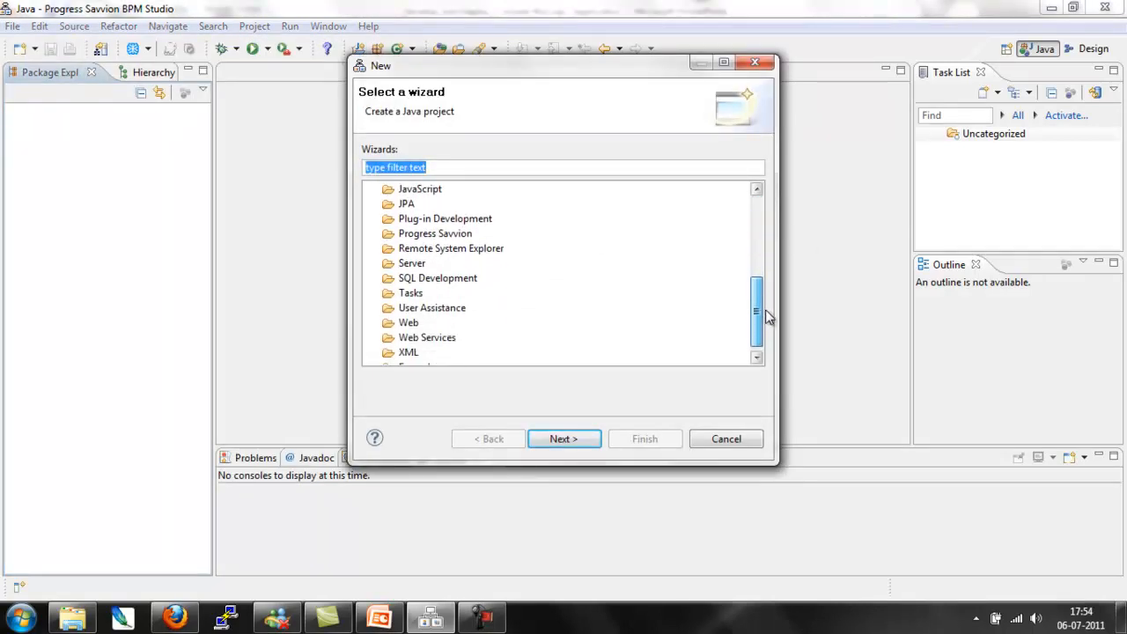
left_click(373, 235)
left_click(421, 264)
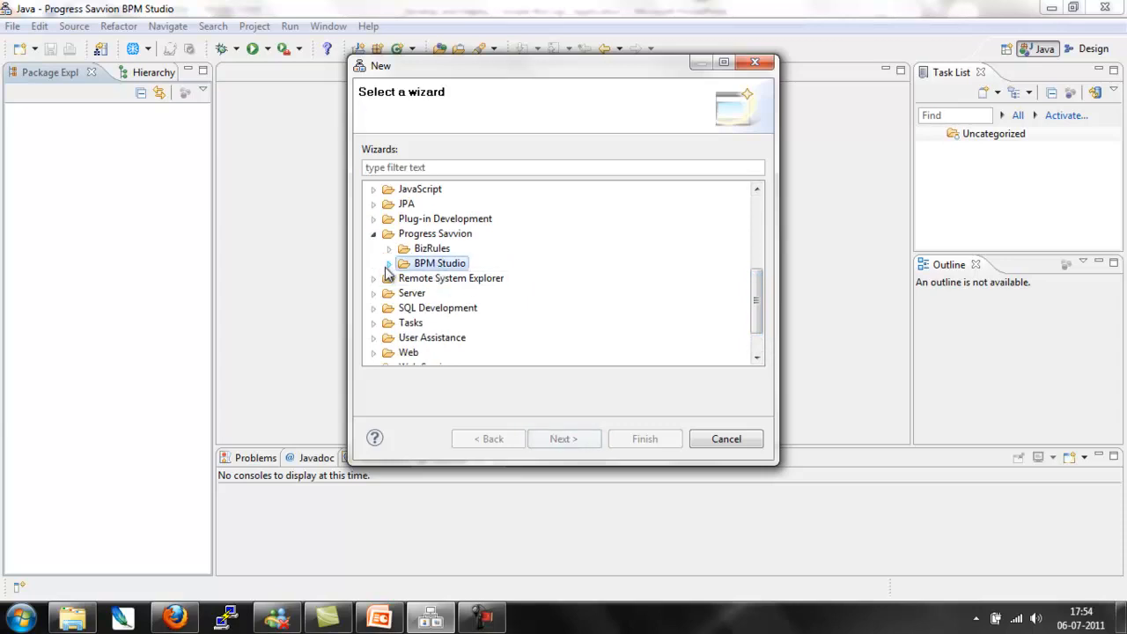
left_click(389, 264)
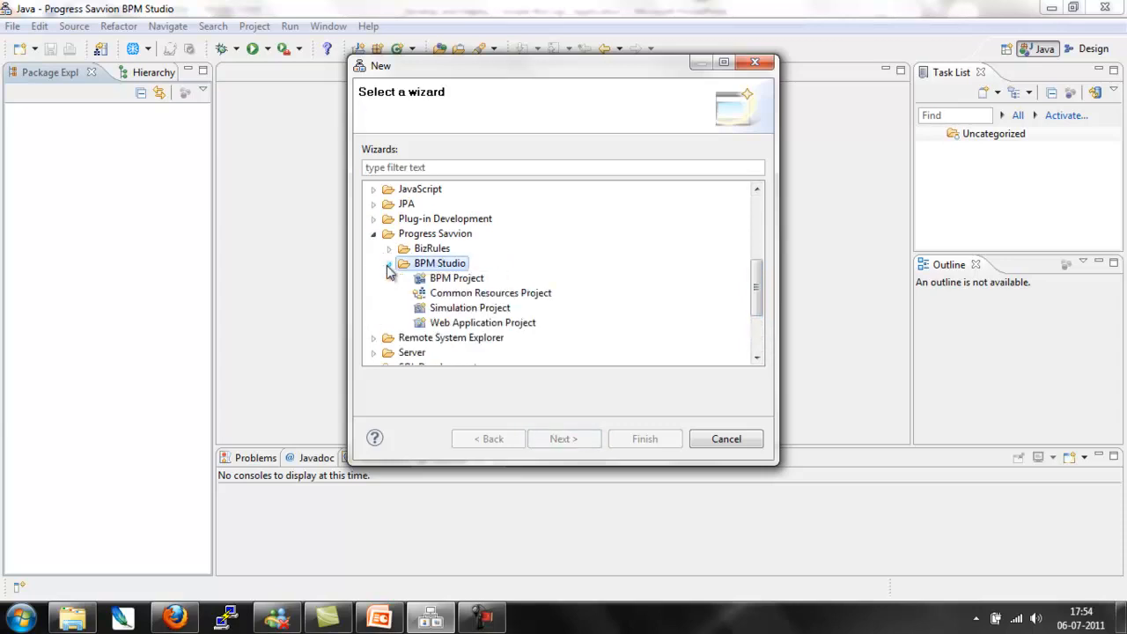
left_click(457, 279)
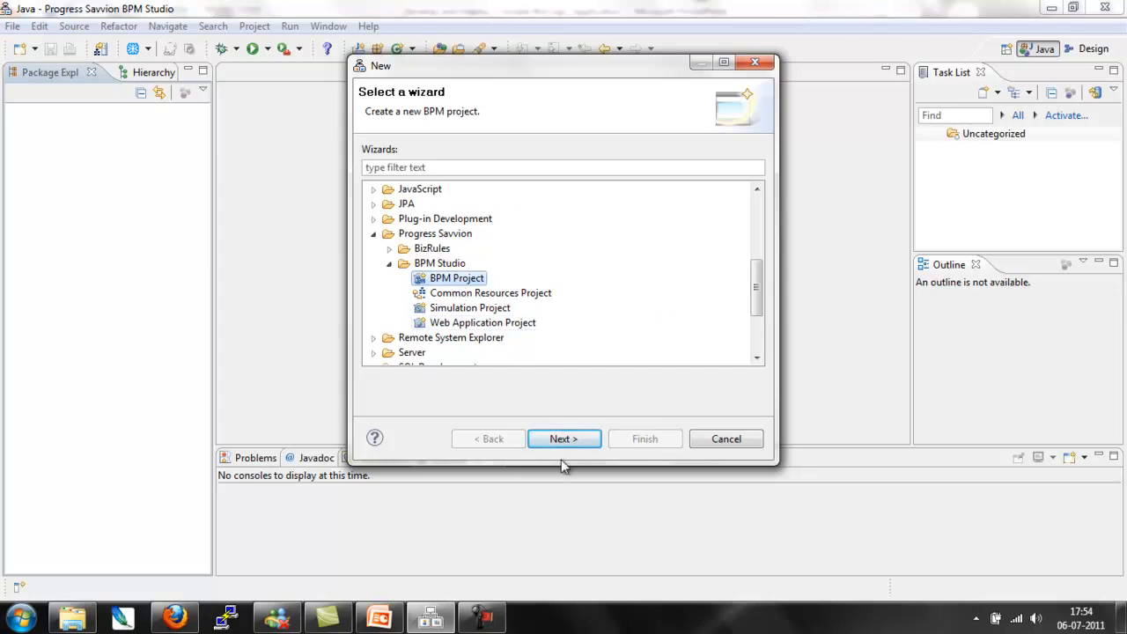
left_click(581, 440)
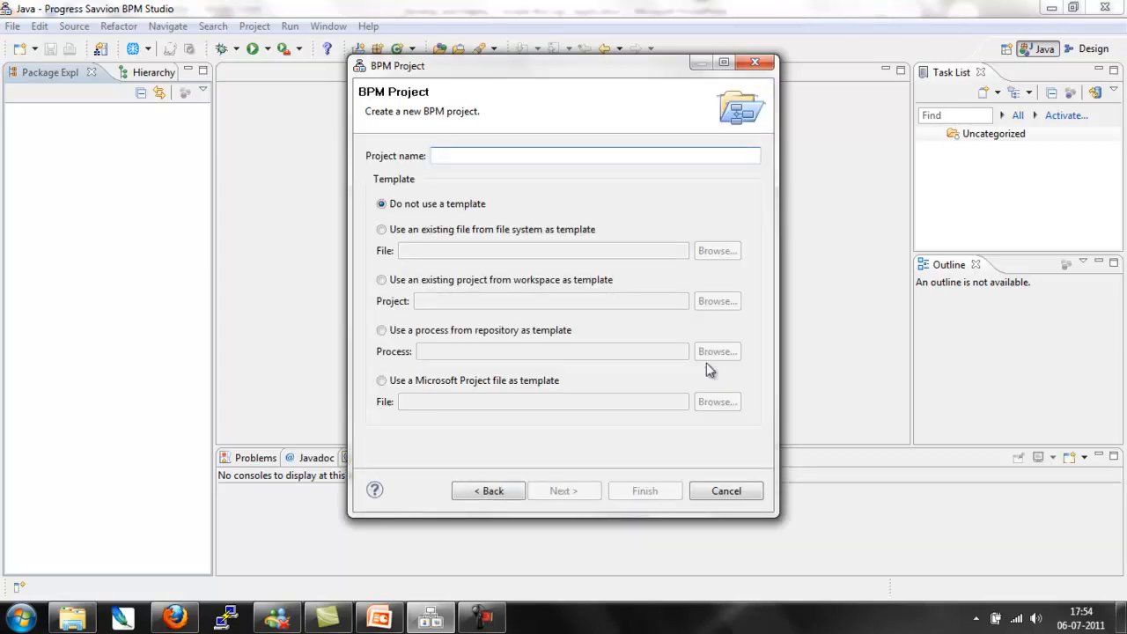
Step: Name the project MyFirstApplication and create it without using a template
type("MyFirst")
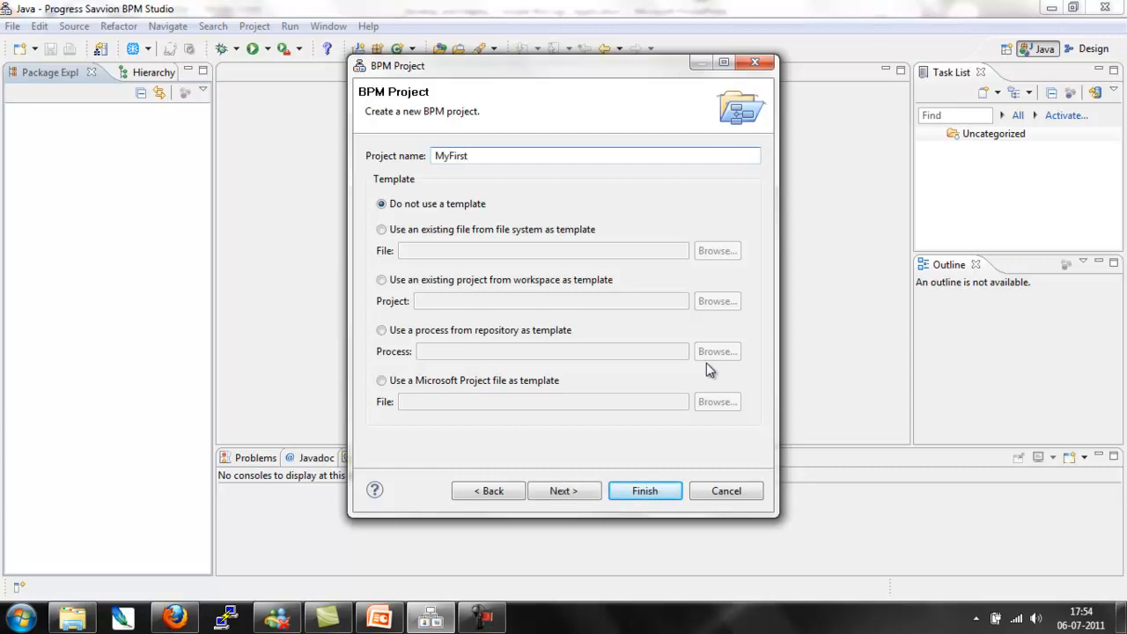
type("Application")
key("Return")
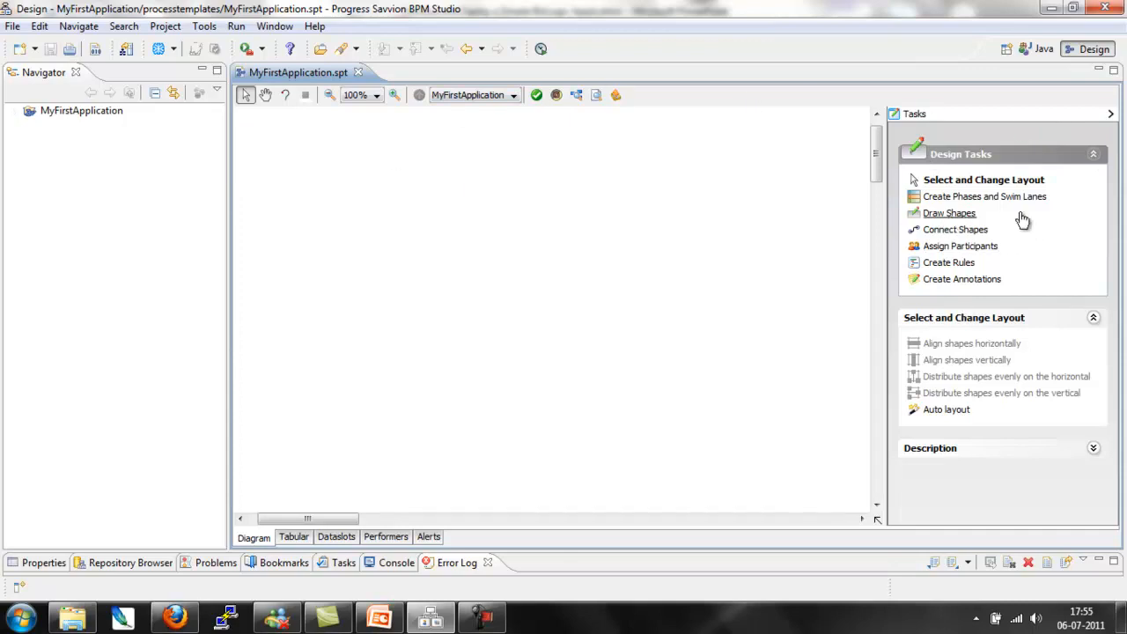
Step: Place a Start shape, two Activity shapes and an End shape one below another on the process diagram
left_click(960, 218)
left_click(984, 350)
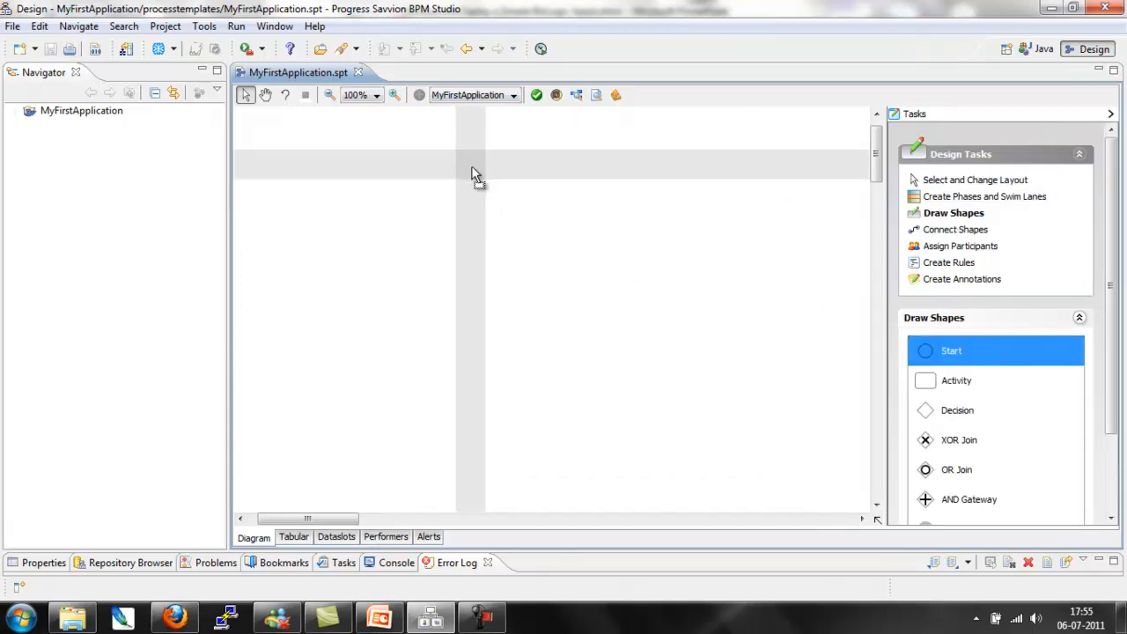
left_click(529, 153)
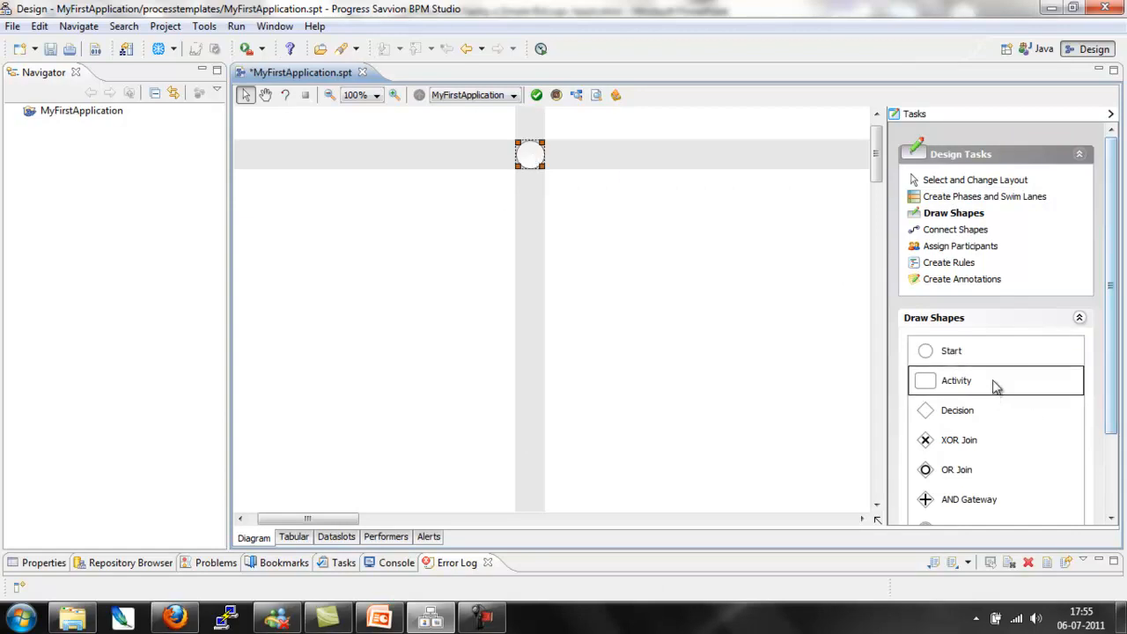
left_click(995, 388)
left_click(528, 235)
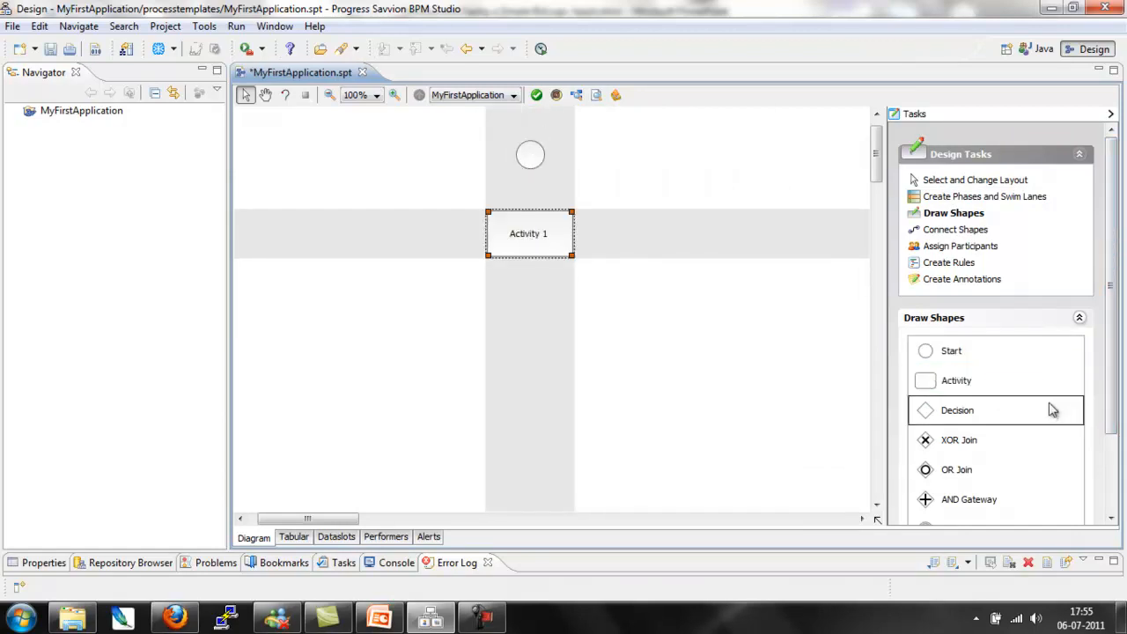
left_click(1018, 384)
left_click(539, 321)
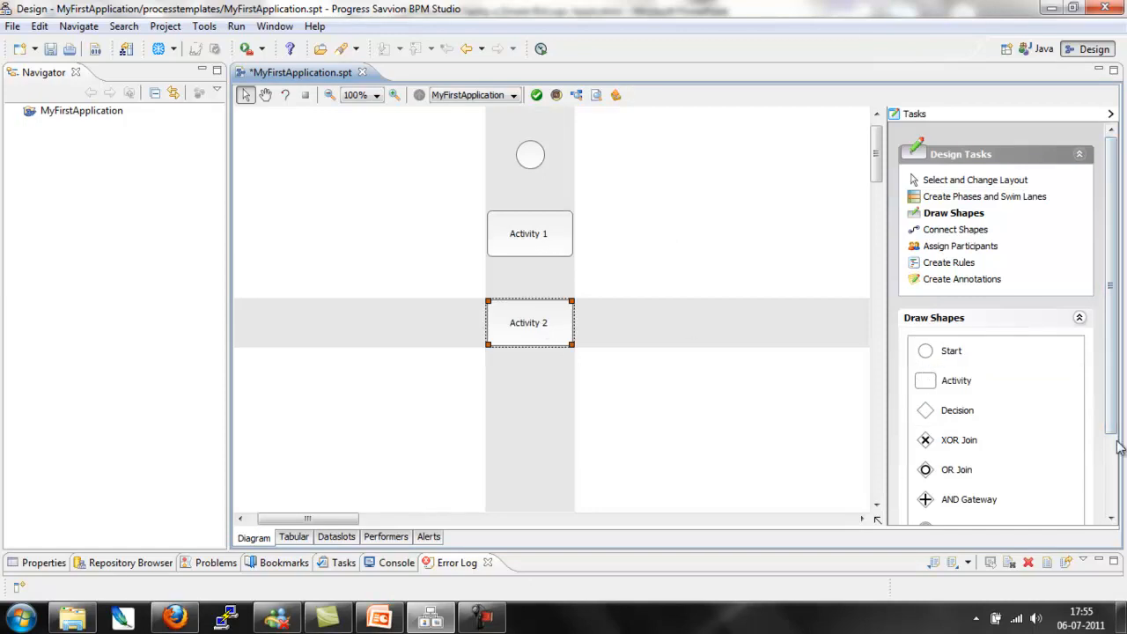
scroll(1100, 449, "down", 3)
left_click_drag(989, 466, 530, 392)
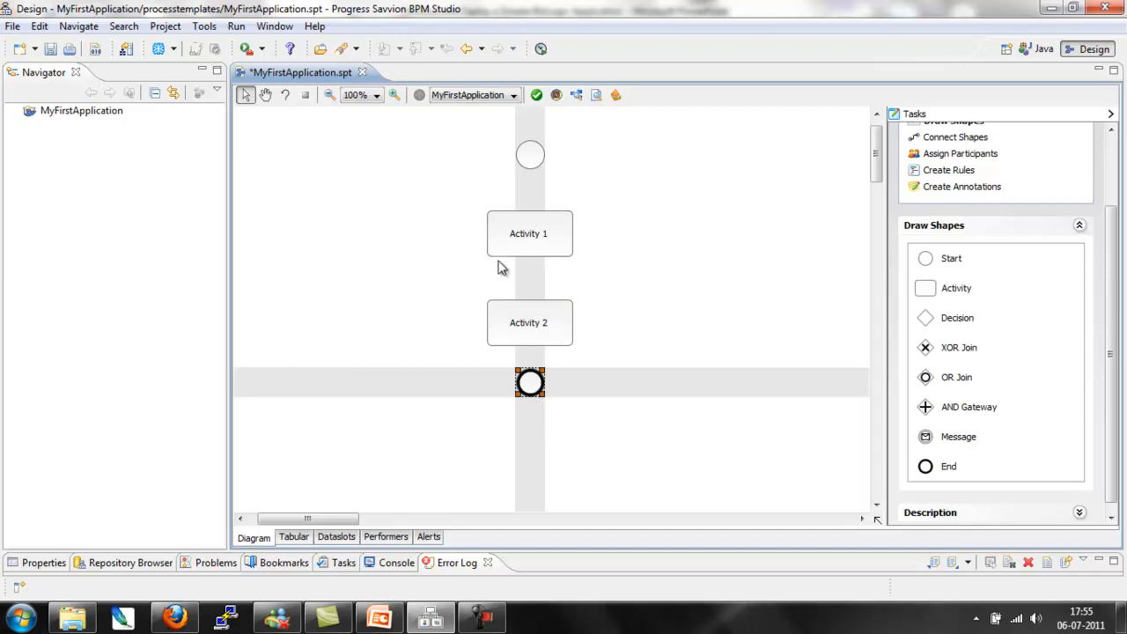
Step: Adjust the vertical spacing by moving the Start shape slightly down and Activity 2 slightly up
left_click(532, 155)
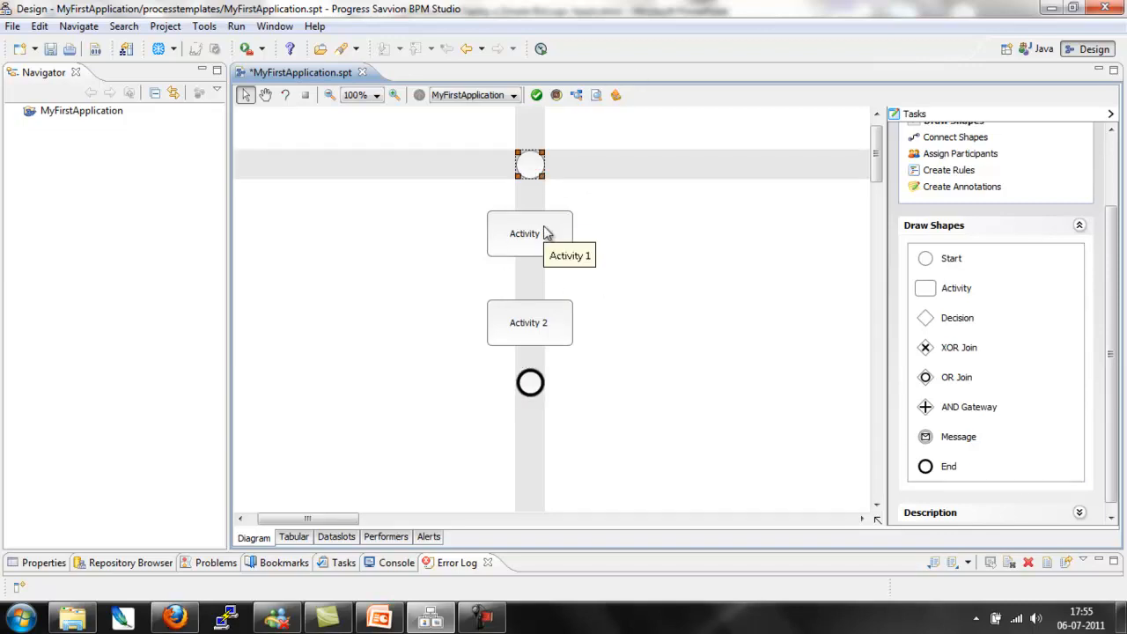
left_click_drag(561, 314, 562, 295)
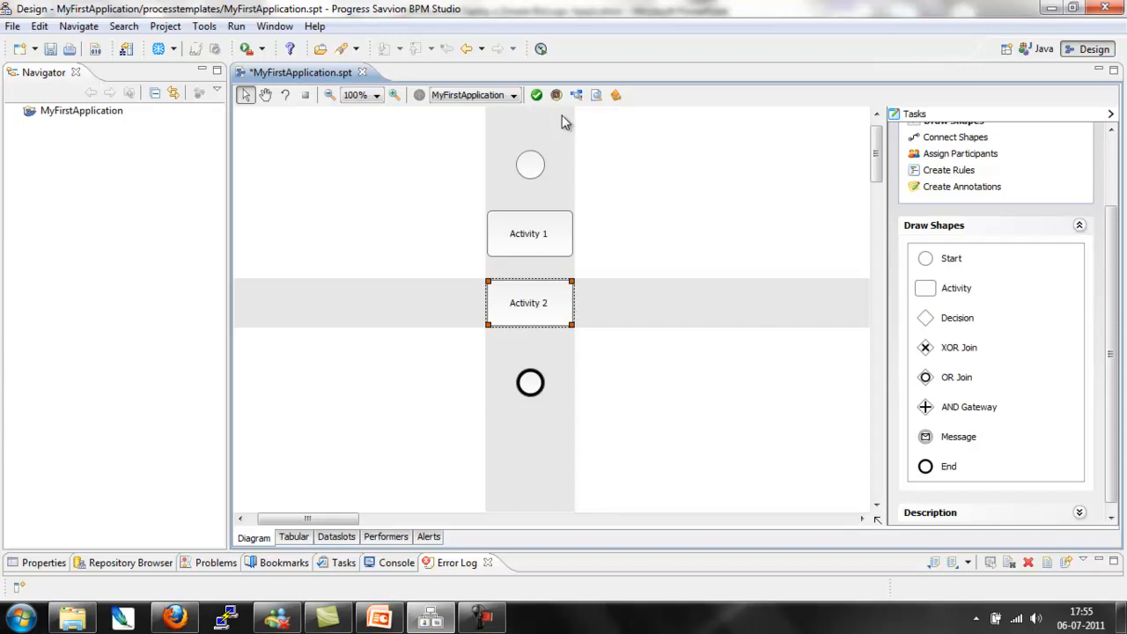
left_click(552, 226)
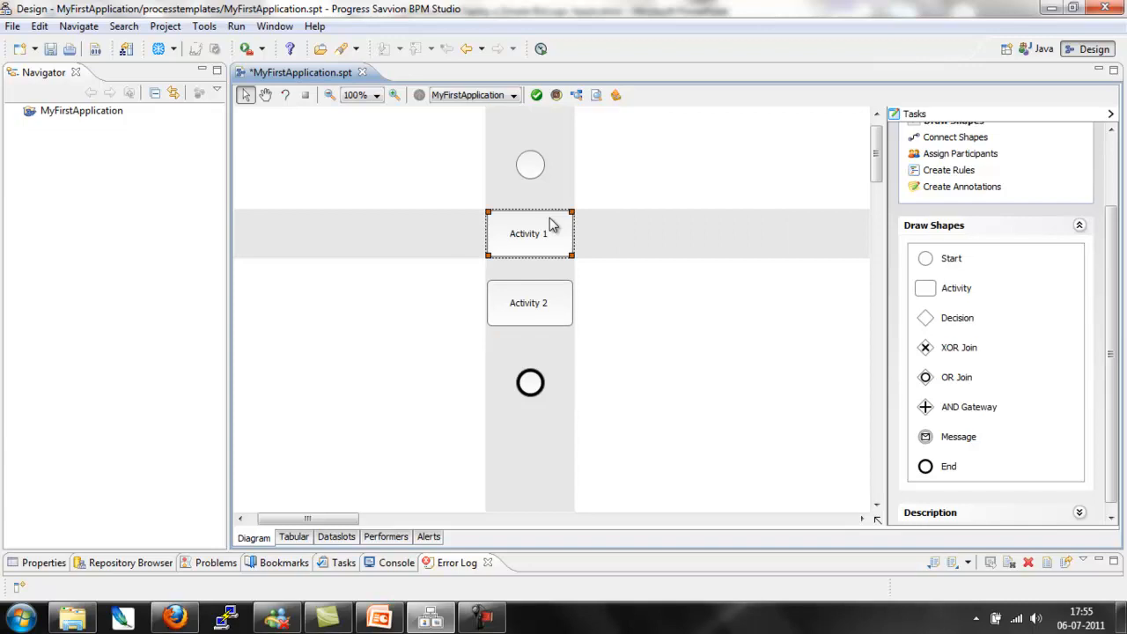
left_click(568, 310)
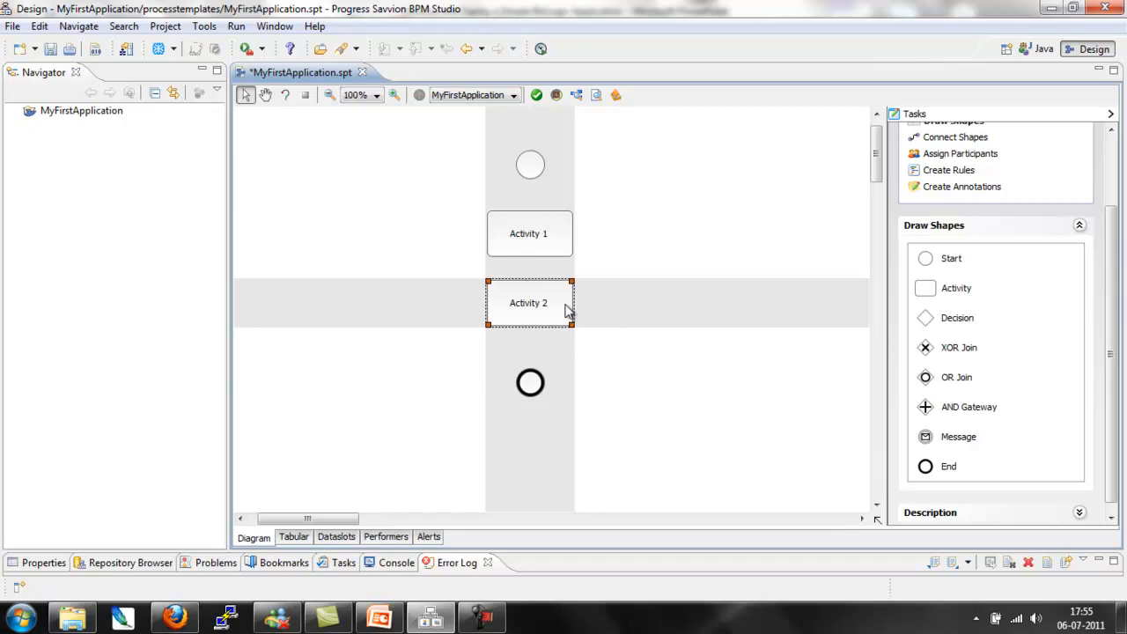
Step: Rename Activity 1 as AppendNames and accept renaming its form to match
left_click(516, 242)
key("alt+Return")
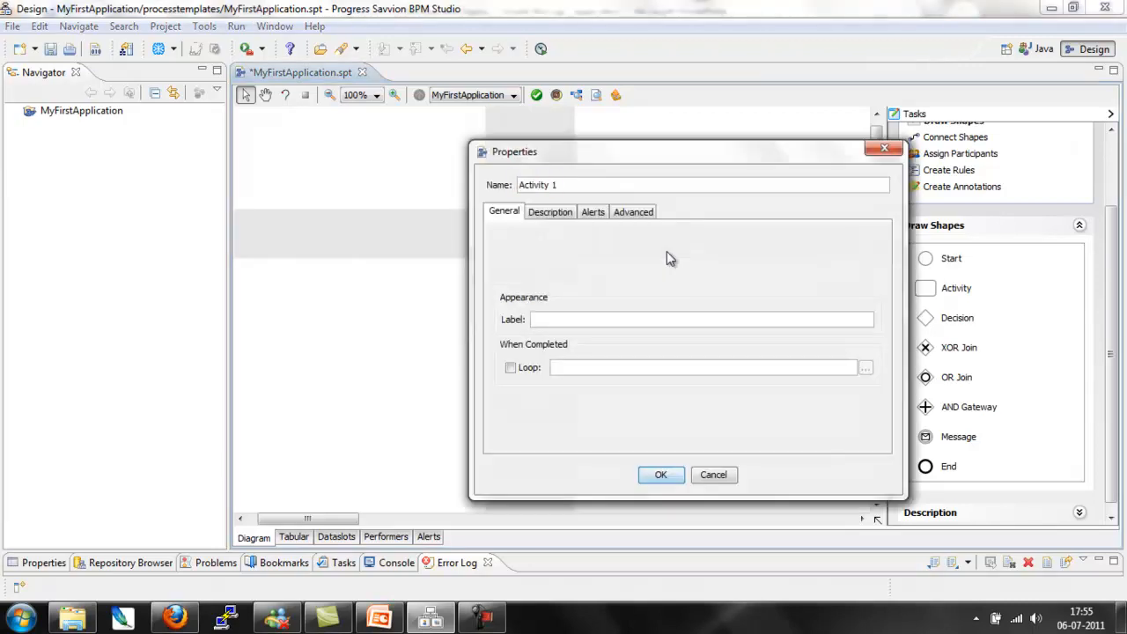
type("AppendNames")
left_click(663, 482)
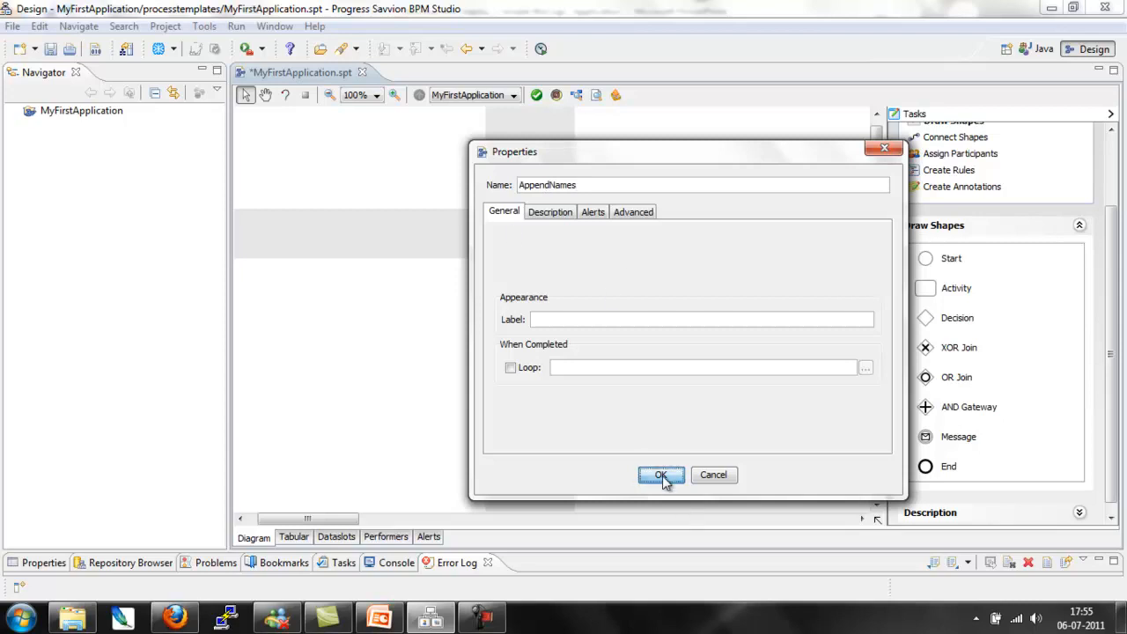
left_click(623, 339)
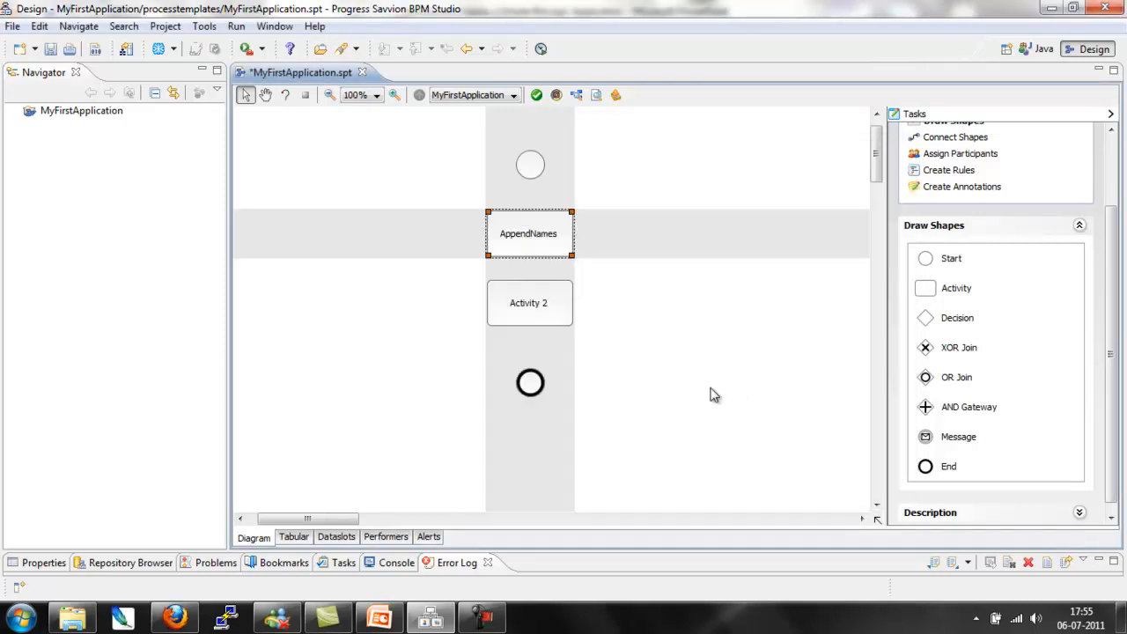
Step: Rename Activity 2 as ShowFullName and accept renaming its form to ShowFullName.jsp
left_click(552, 302)
key("alt+Return")
type("ShowFullName")
key("Return")
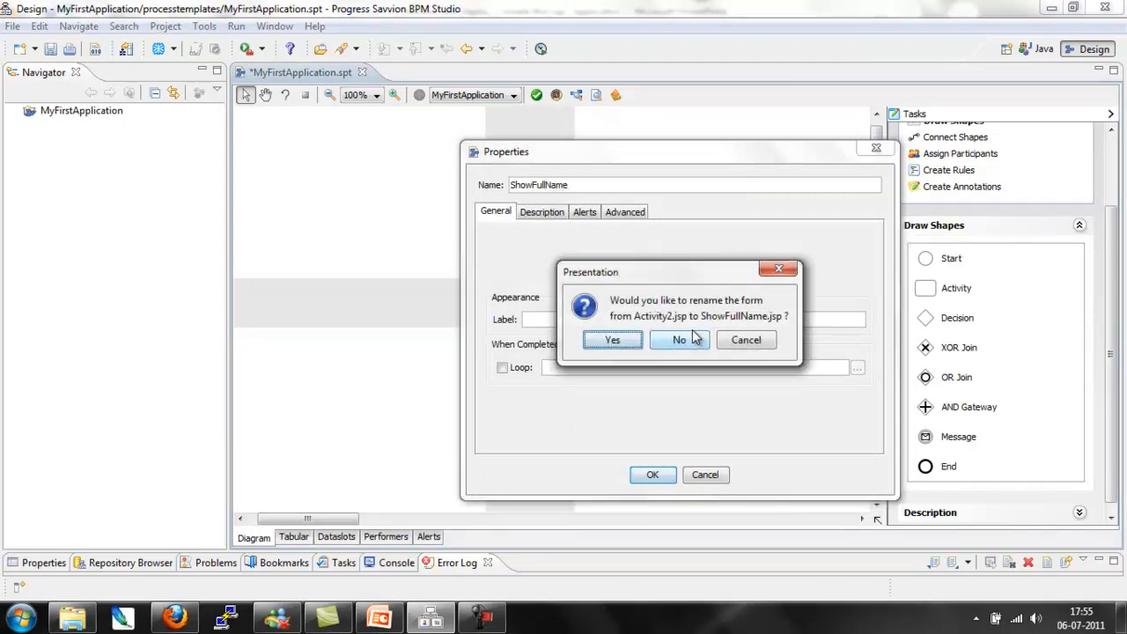
left_click(620, 343)
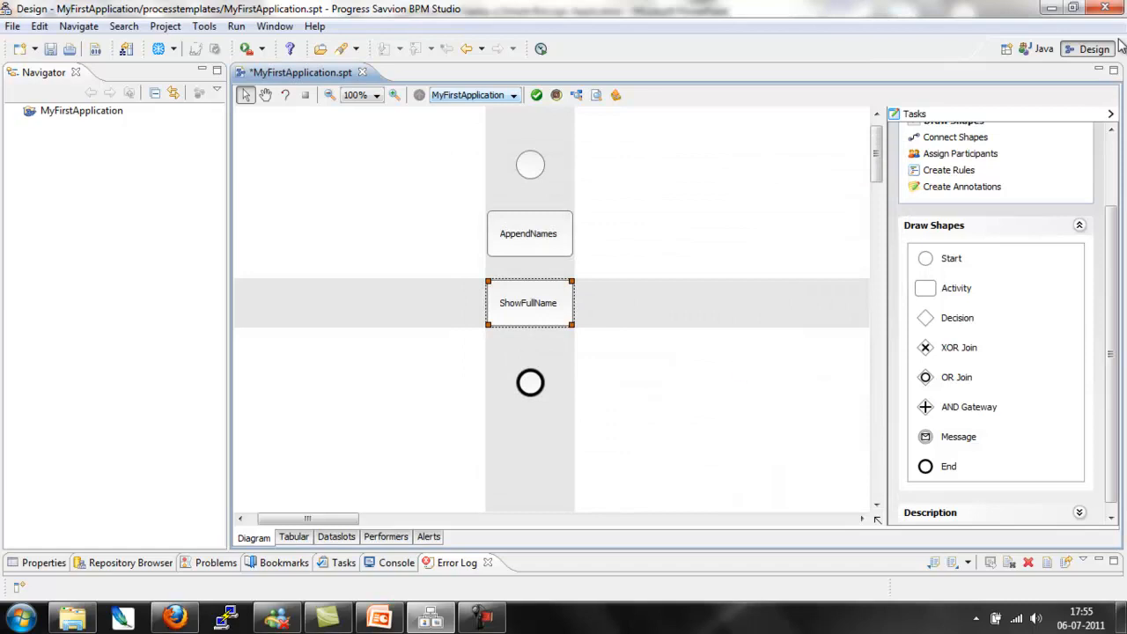
Step: Connect Start, AppendNames, ShowFullName and End in sequence with normal flow connectors, and return to layout selection
left_click(962, 139)
left_click(976, 350)
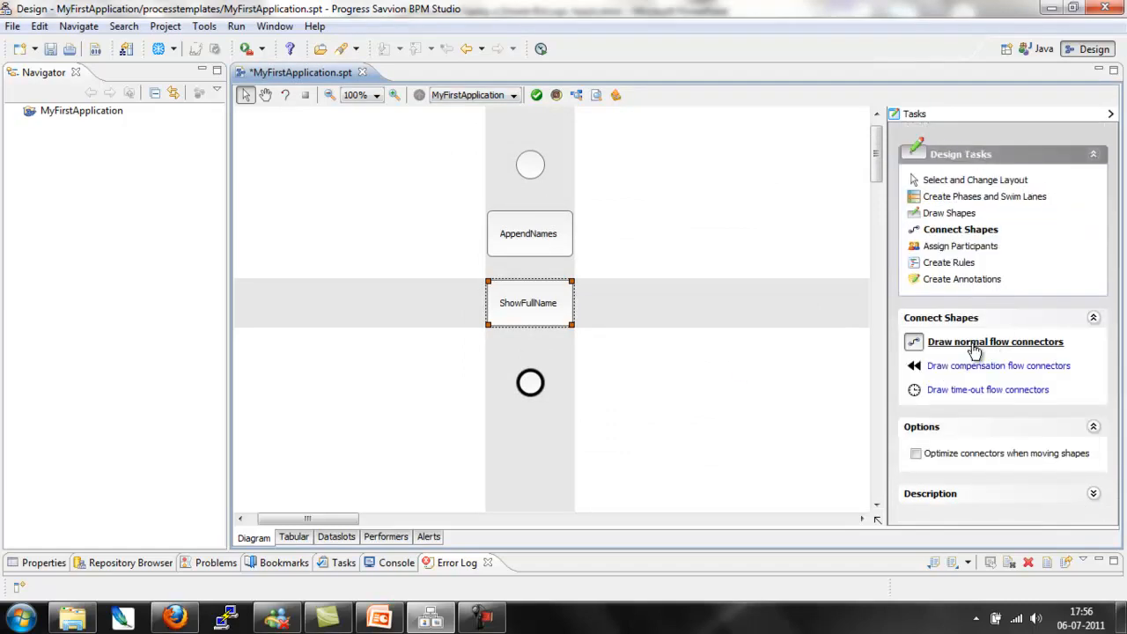
left_click_drag(527, 206, 528, 212)
left_click_drag(530, 254, 536, 375)
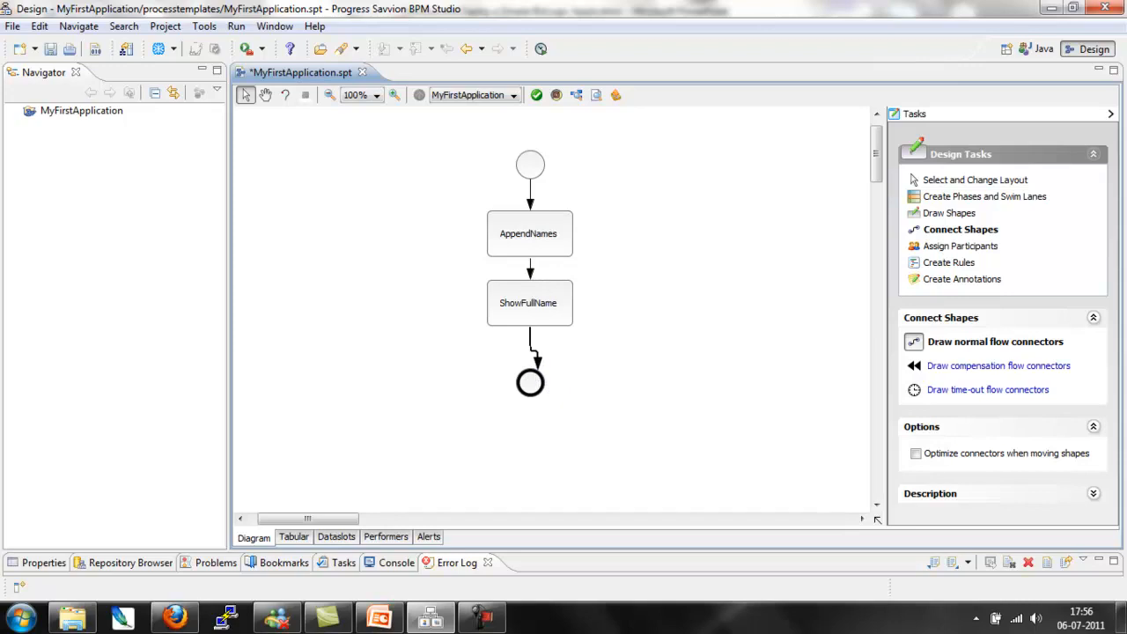
left_click(999, 181)
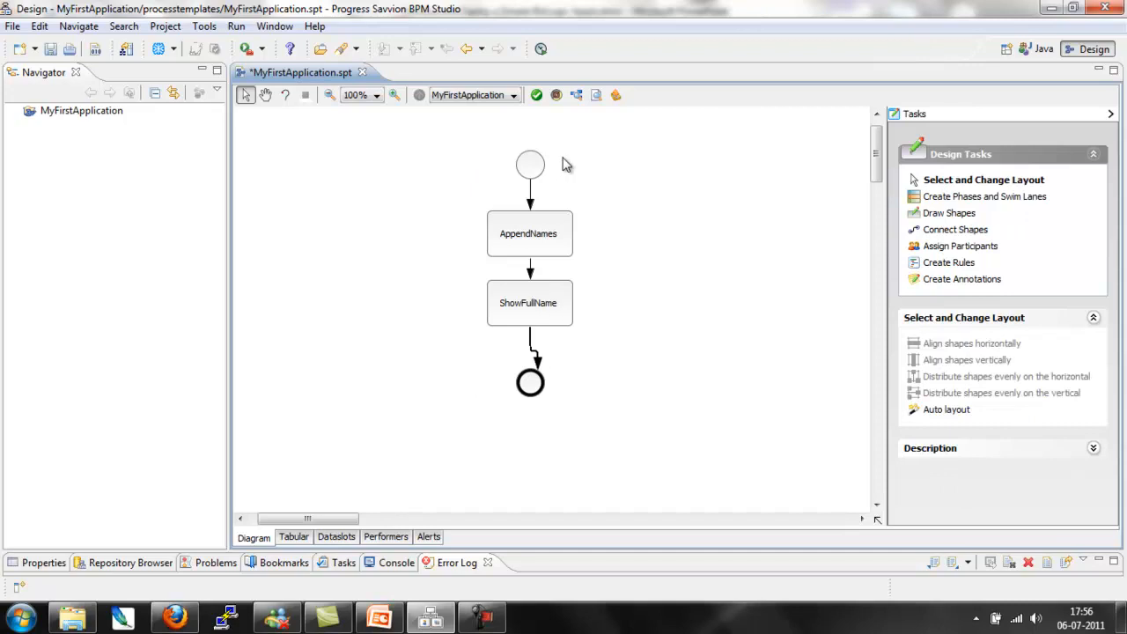
Step: Begin a new performer of type User for an individual user, choosing a dataslot as the source of its name
left_click(386, 537)
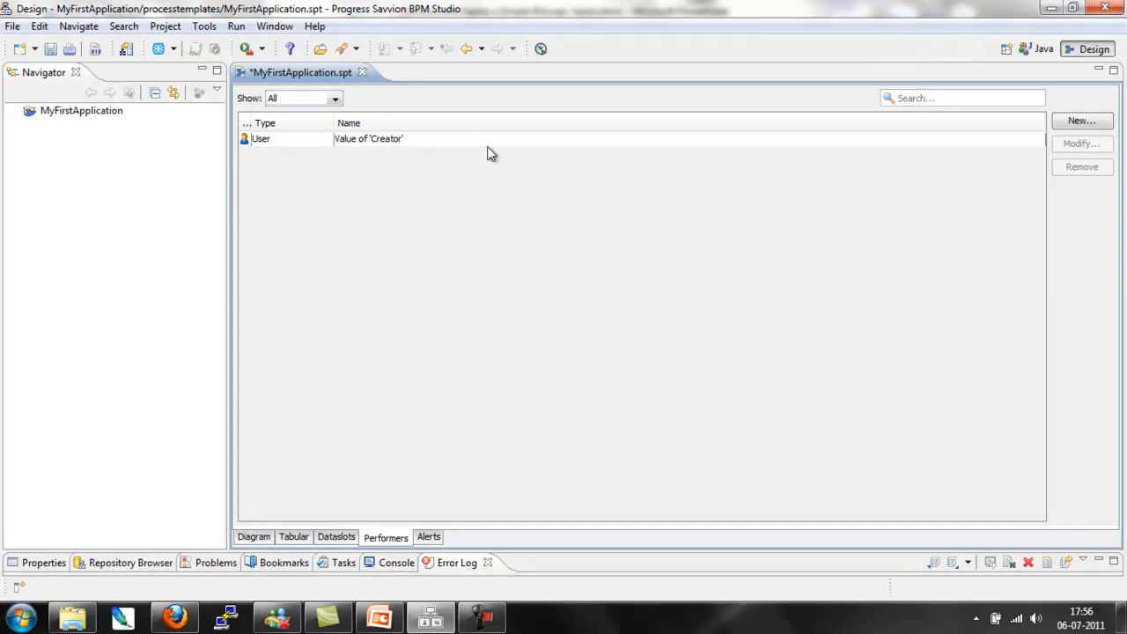
left_click(1083, 124)
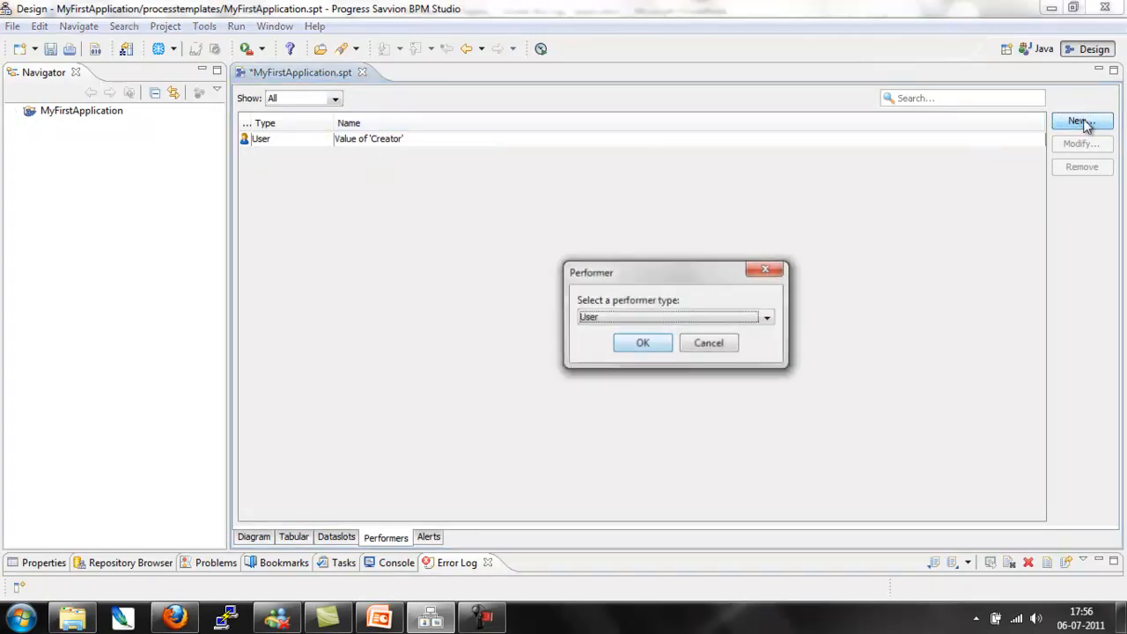
left_click(650, 345)
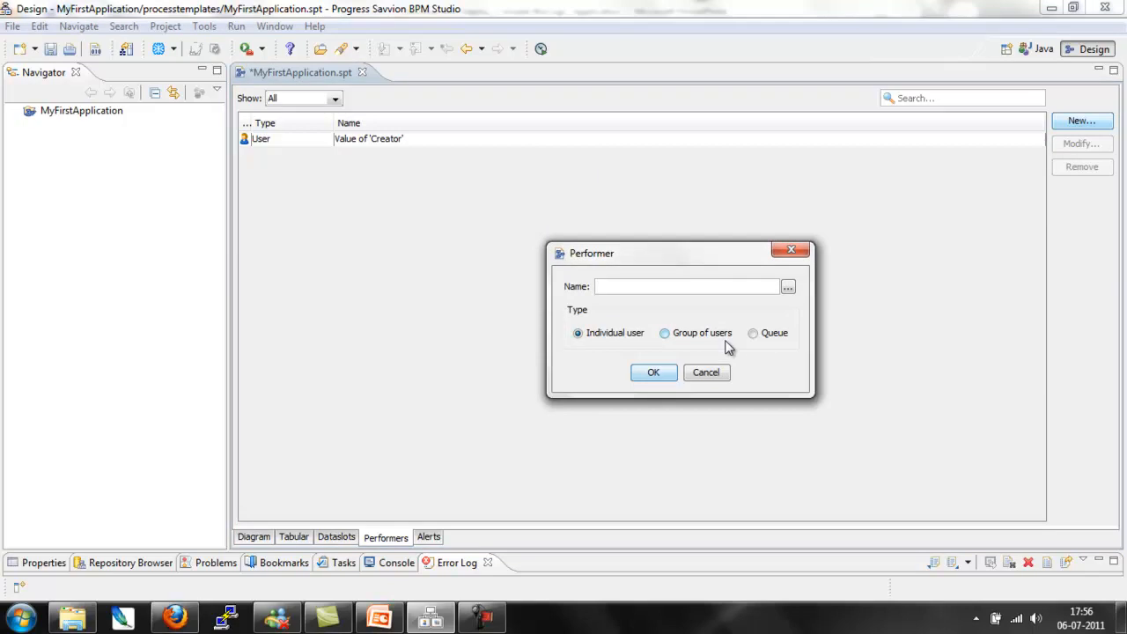
left_click(787, 289)
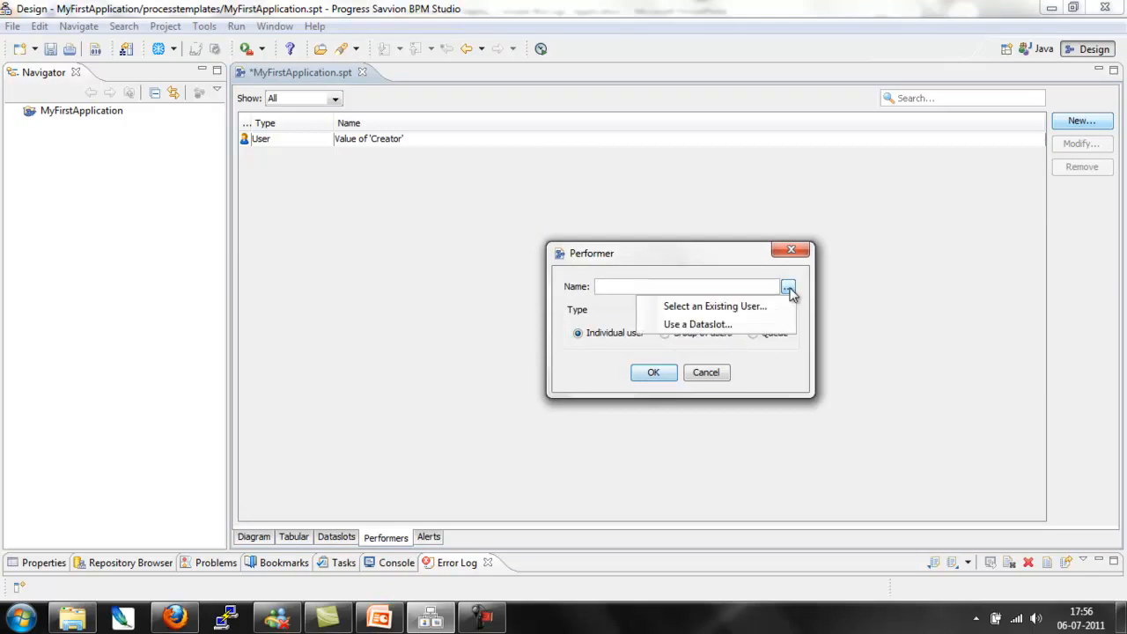
left_click(746, 325)
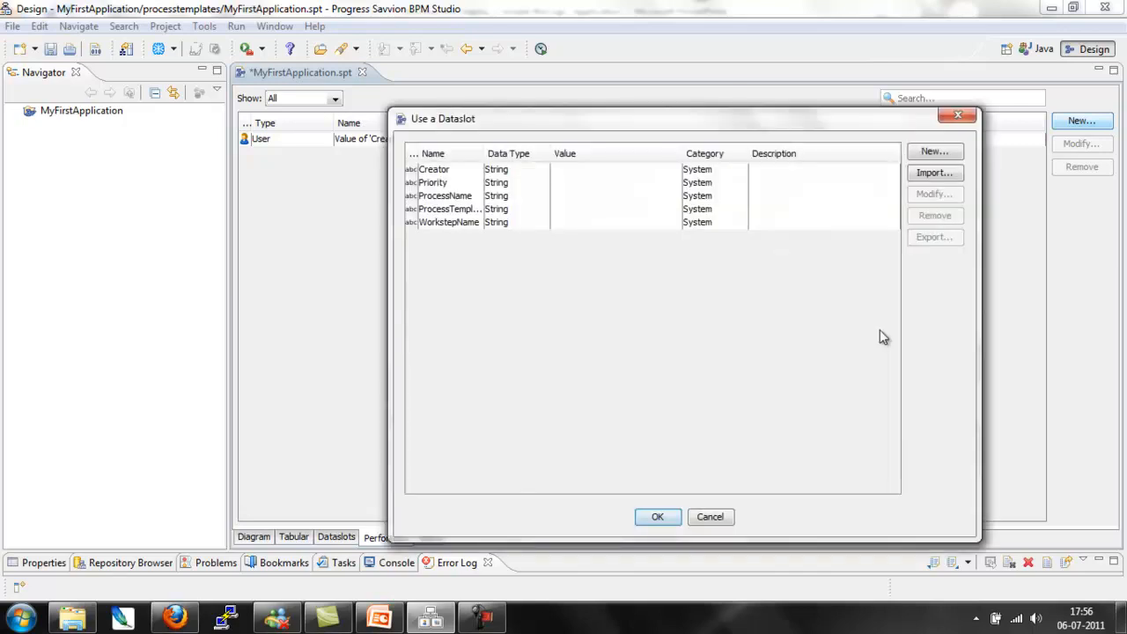
Step: Create a String dataslot named fullnameperformer in the User category and use it as the performer's name
left_click(933, 155)
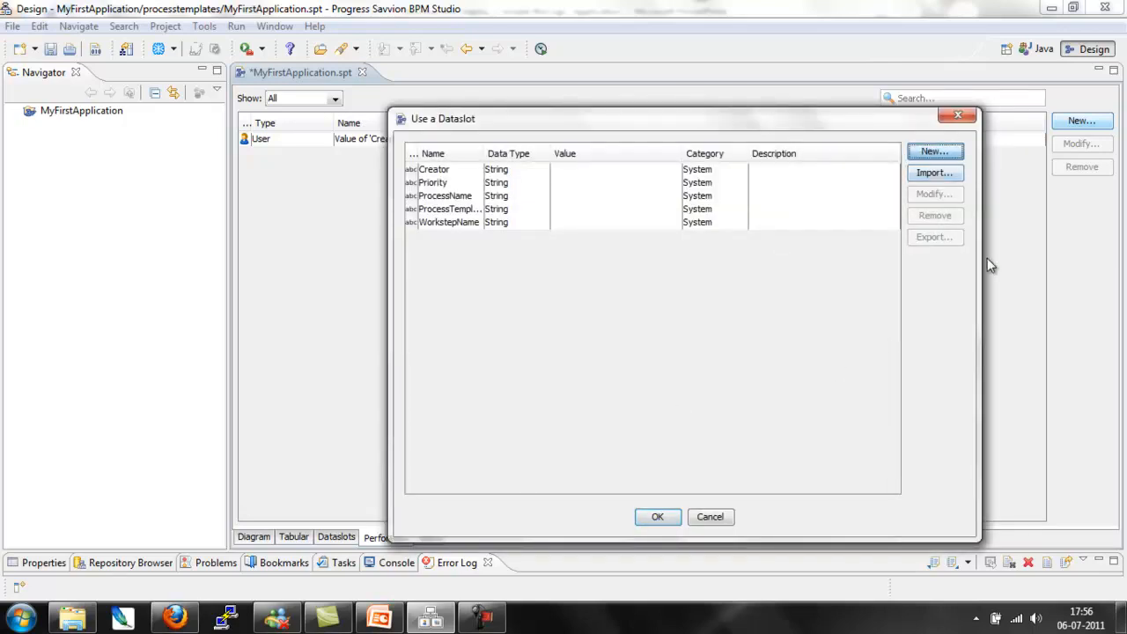
type("fullnamev")
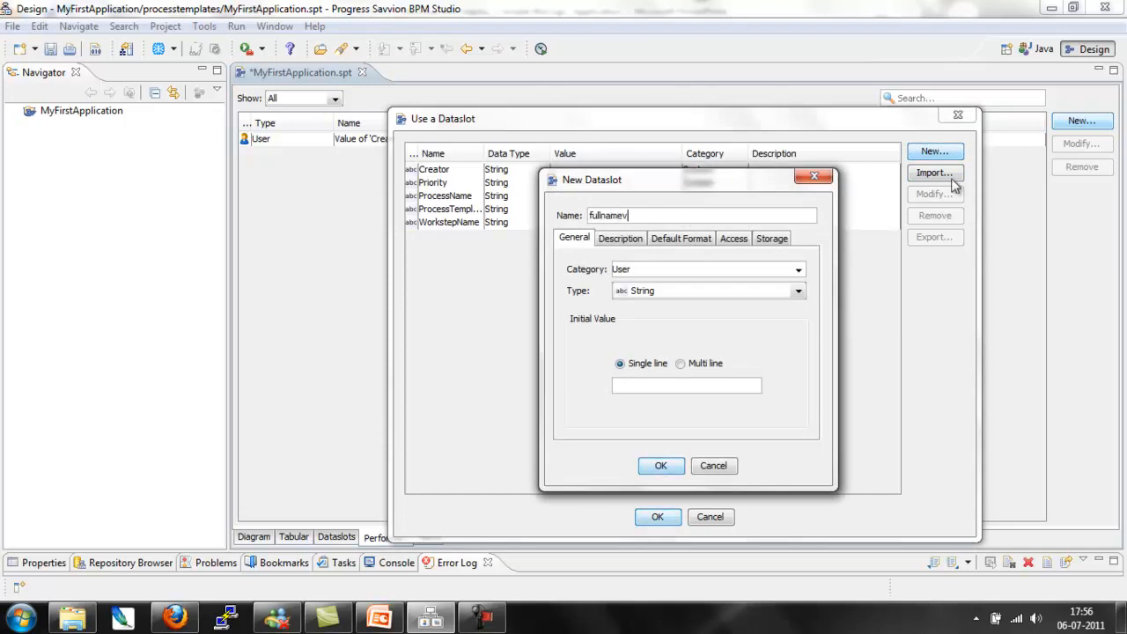
key("BackSpace")
type("performer")
left_click(662, 467)
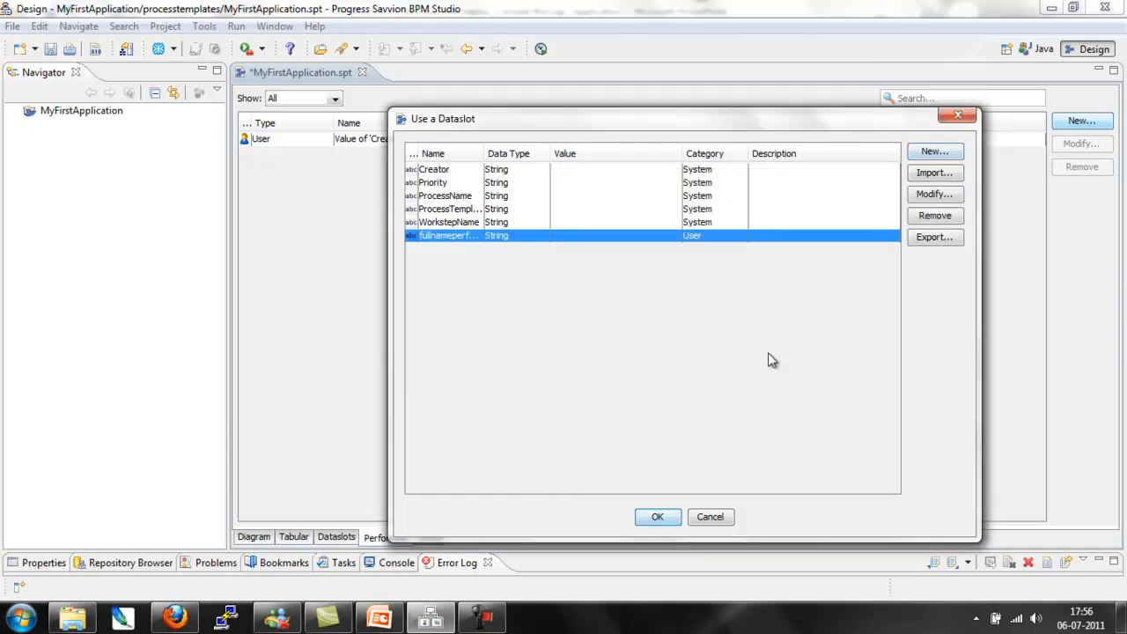
left_click(654, 517)
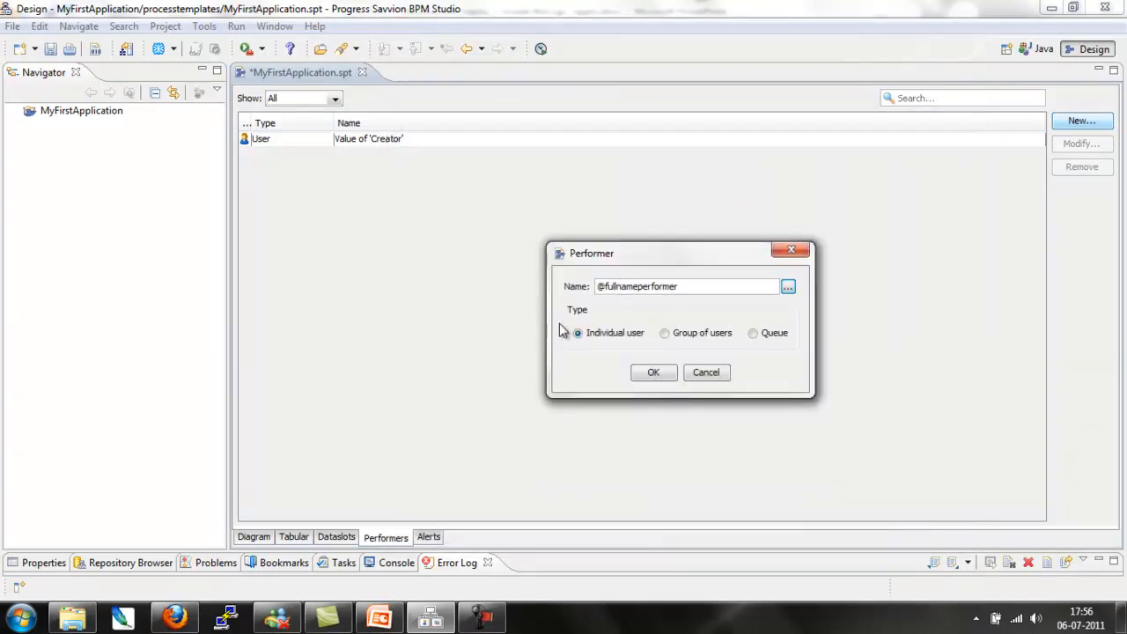
Step: Add the fullnameperformer performer and assign it to the ShowFullName activity in the process diagram
left_click(651, 373)
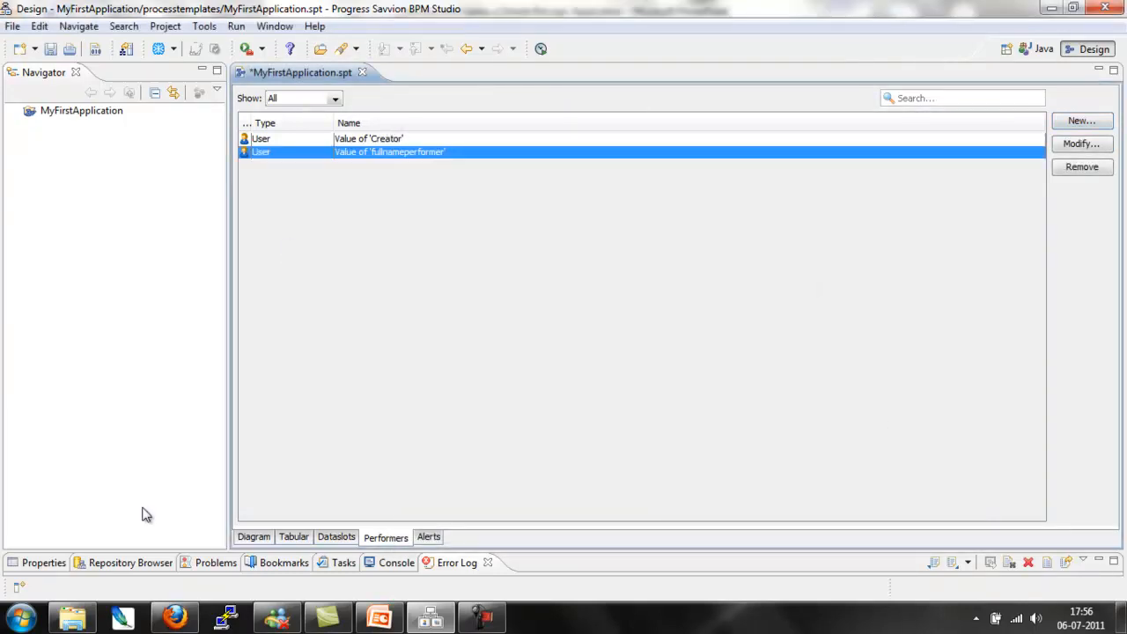
left_click(252, 539)
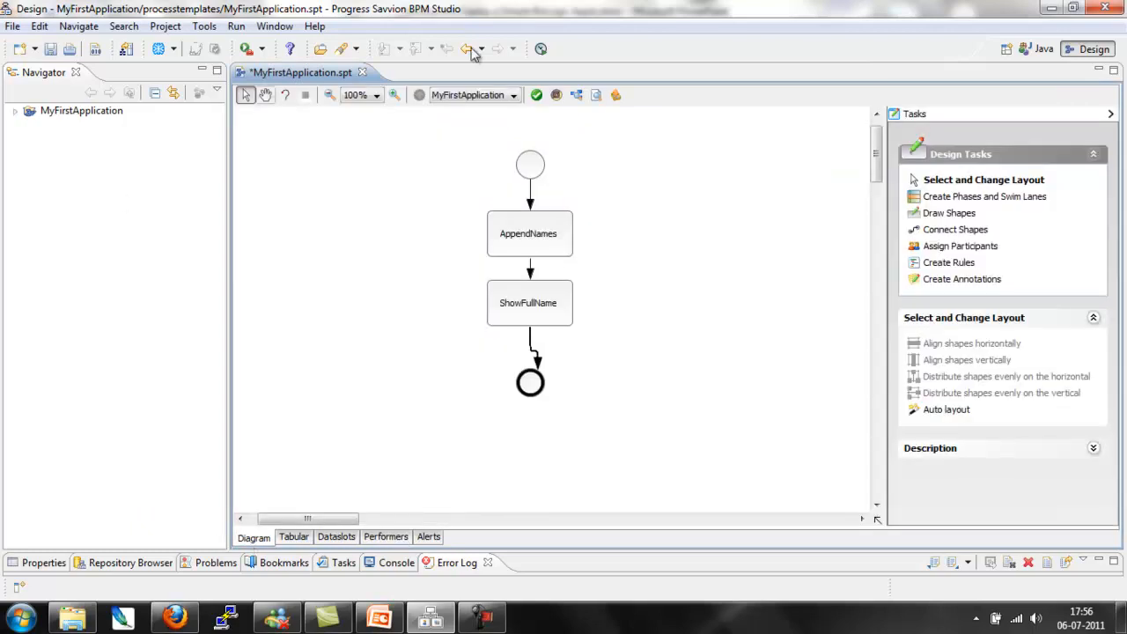
left_click(530, 169)
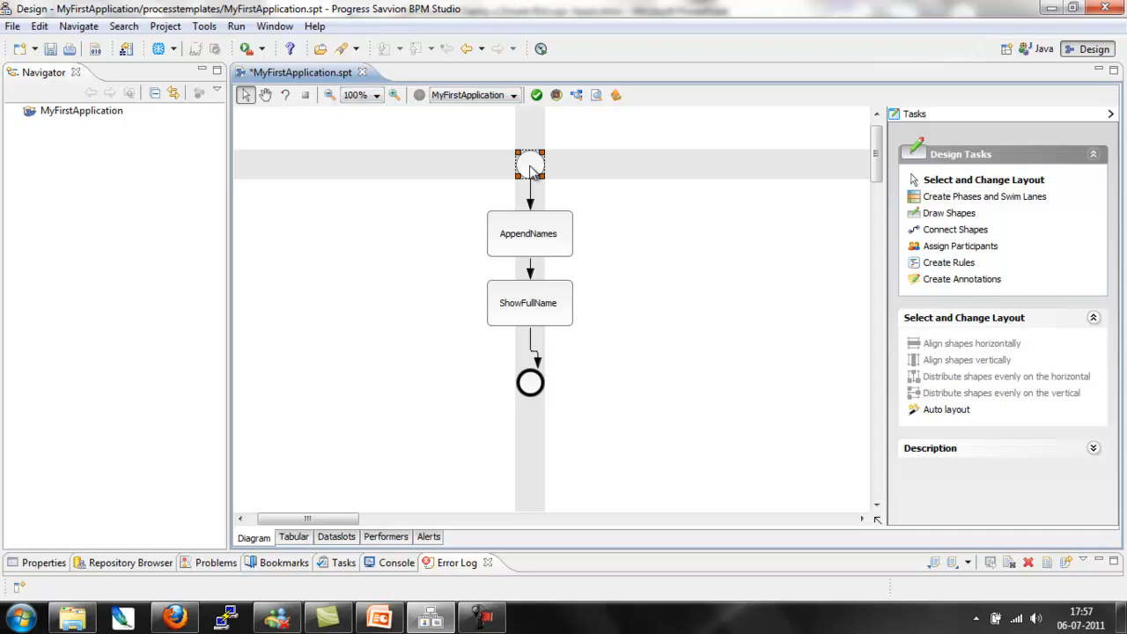
left_click(970, 250)
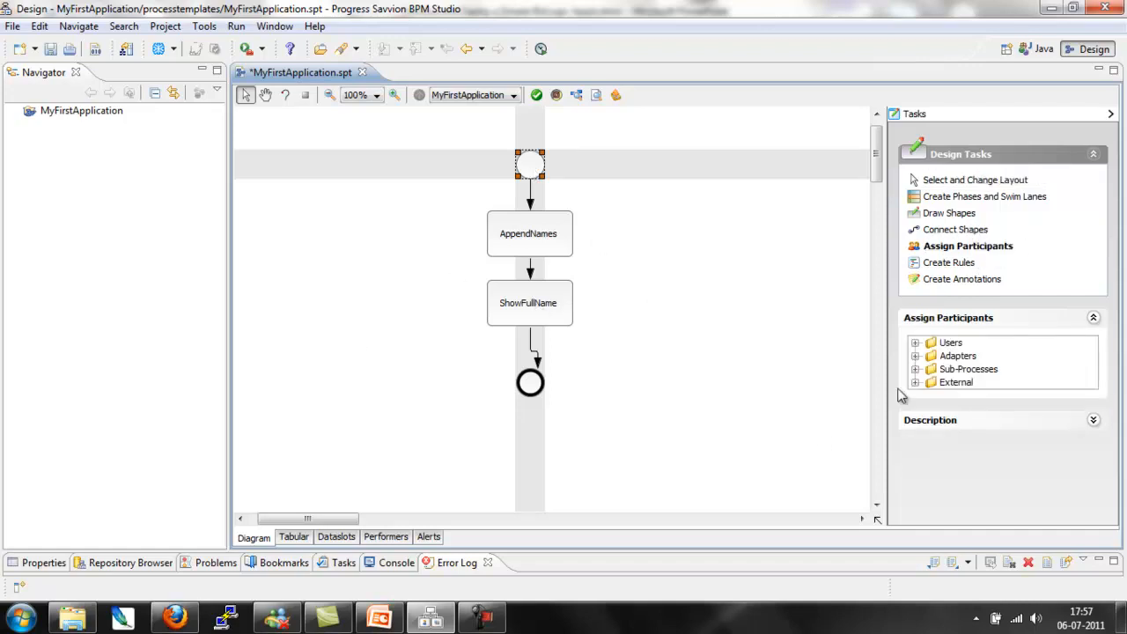
left_click(915, 343)
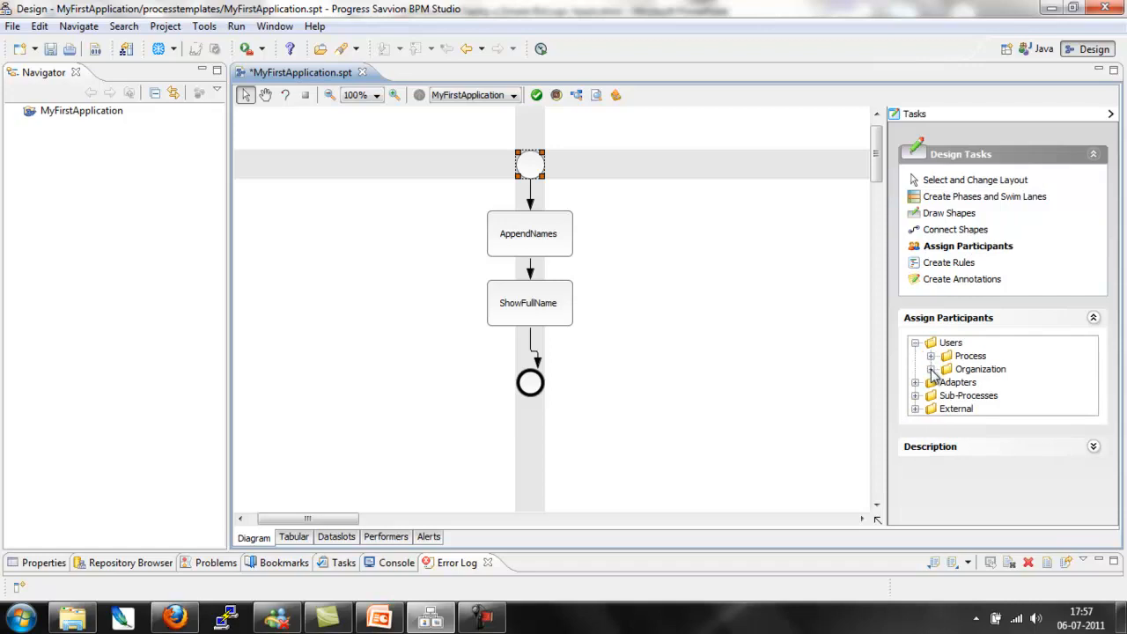
left_click(931, 357)
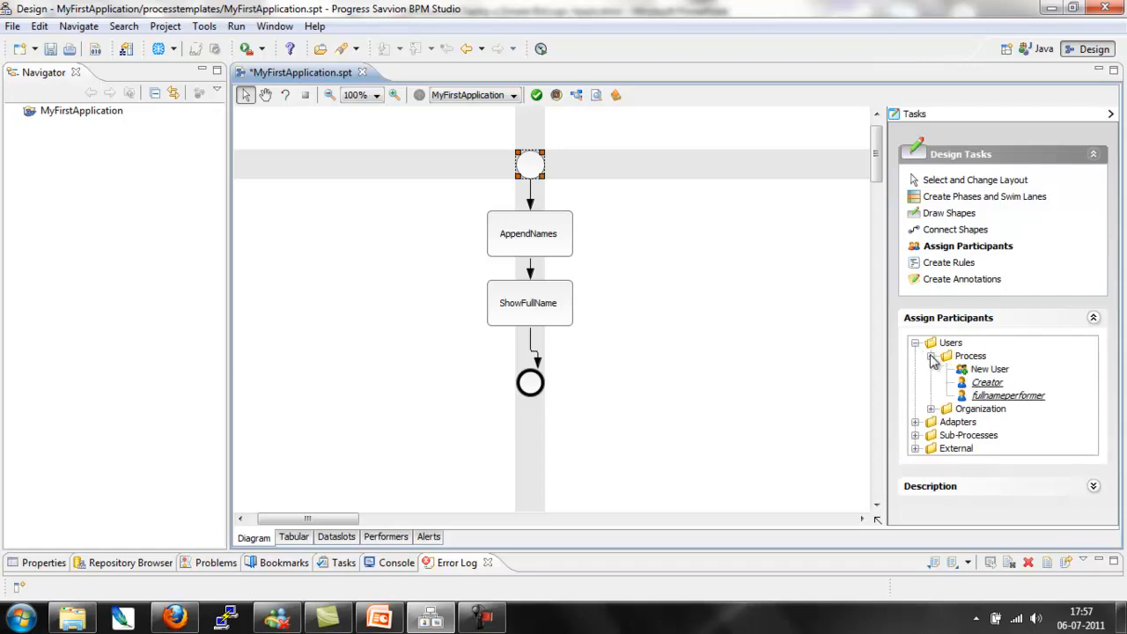
left_click(1017, 398)
left_click_drag(1019, 403, 546, 316)
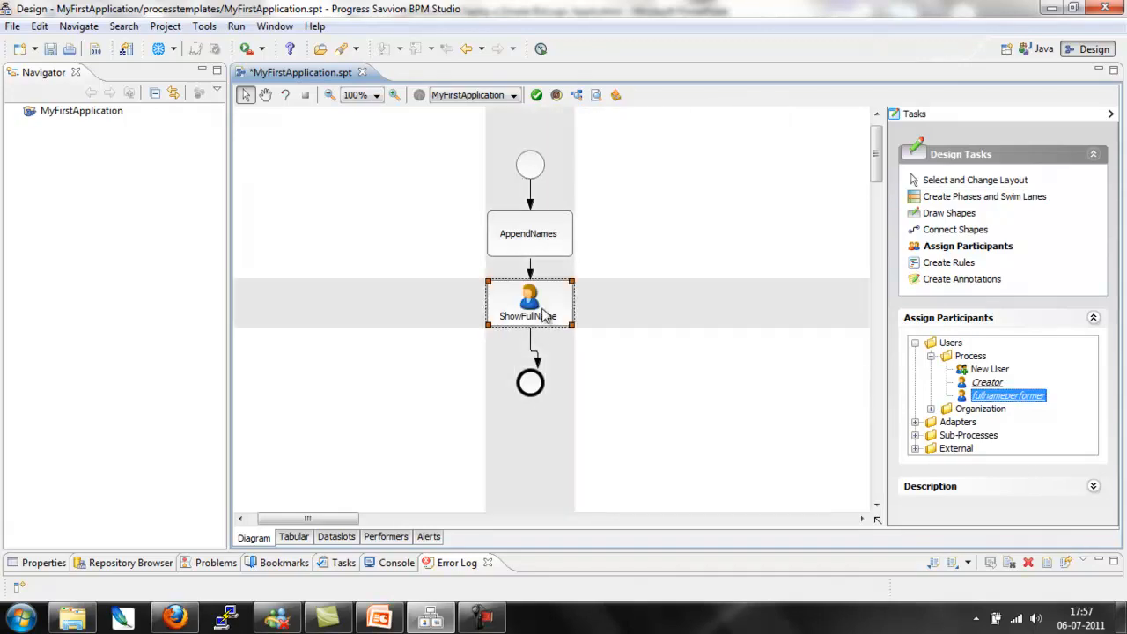
left_click(715, 287)
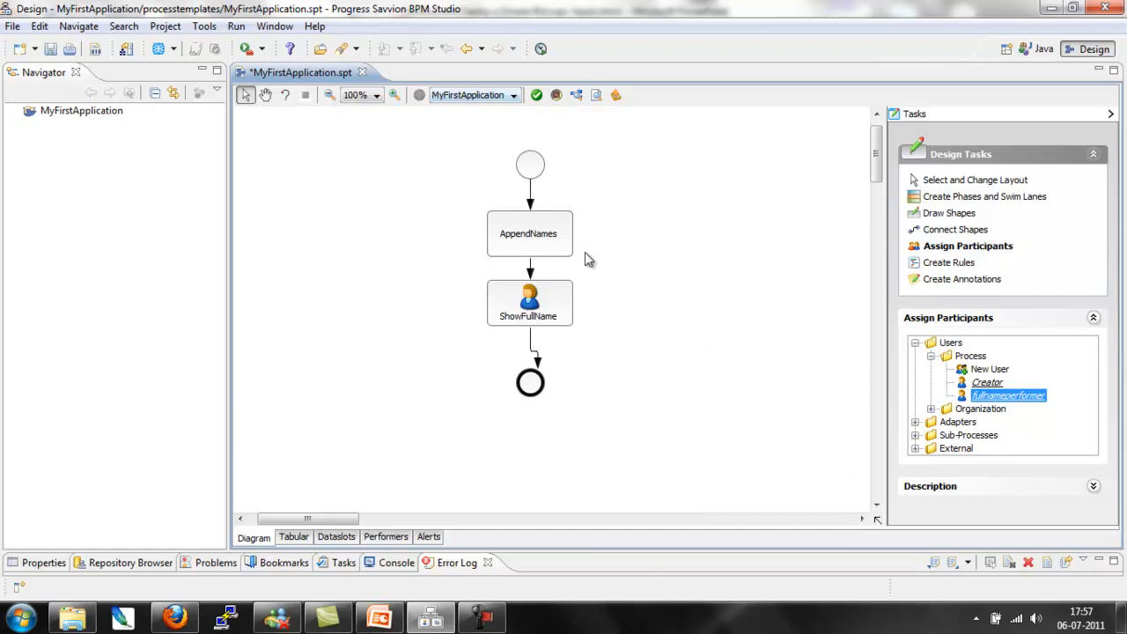
Step: Assign a new custom adapter to the AppendNames activity and name the adapter AppendNames
left_click(565, 238)
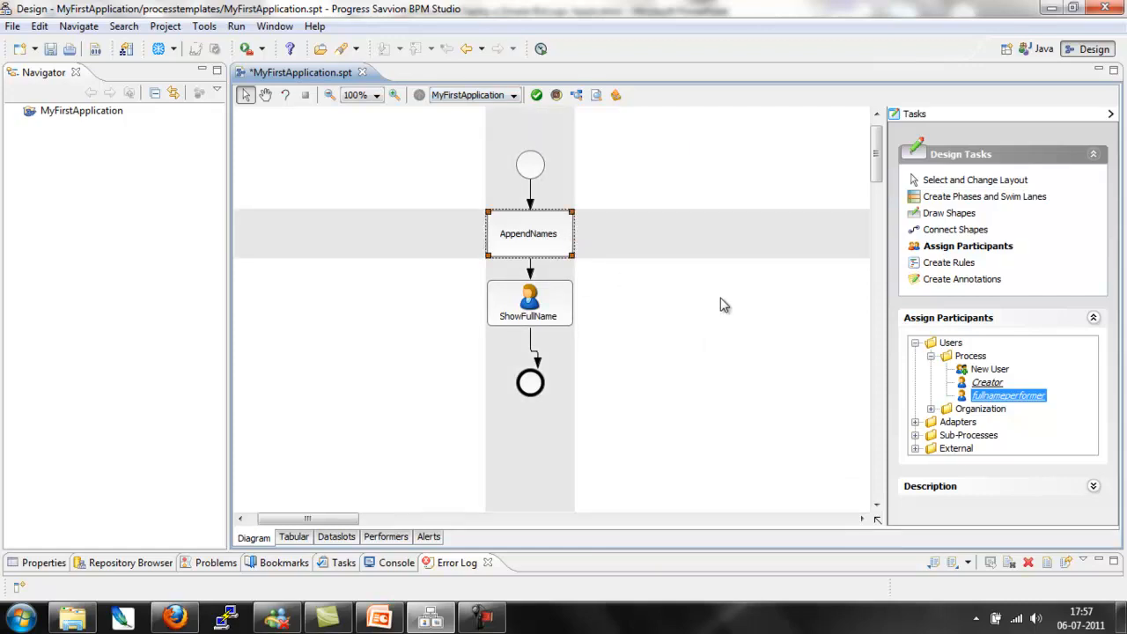
left_click(916, 422)
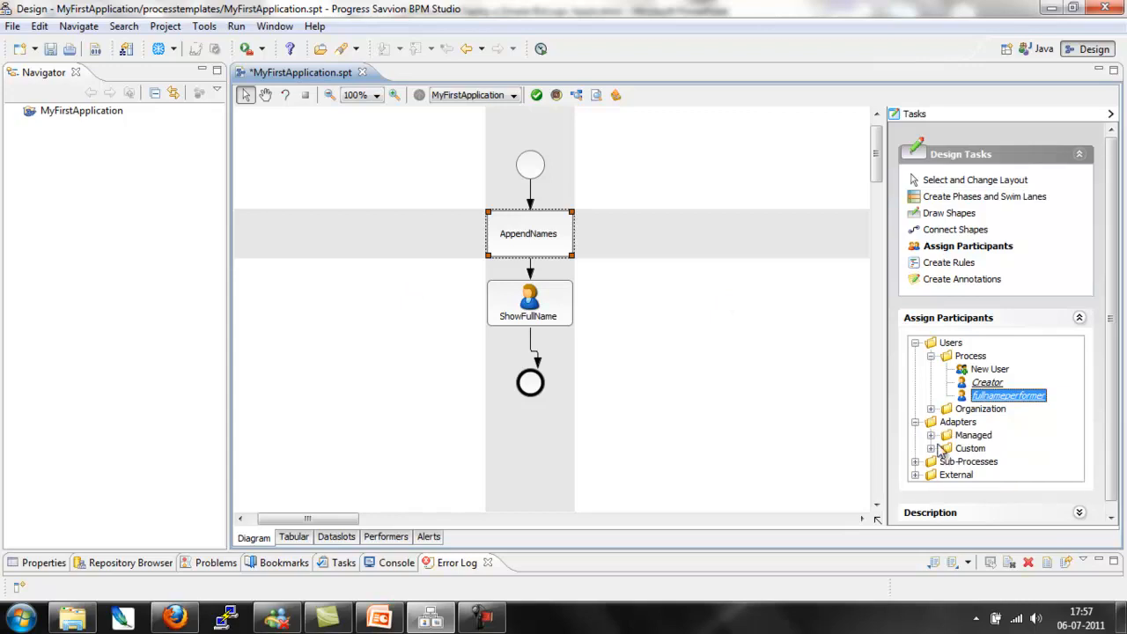
left_click(931, 448)
left_click_drag(990, 465, 551, 244)
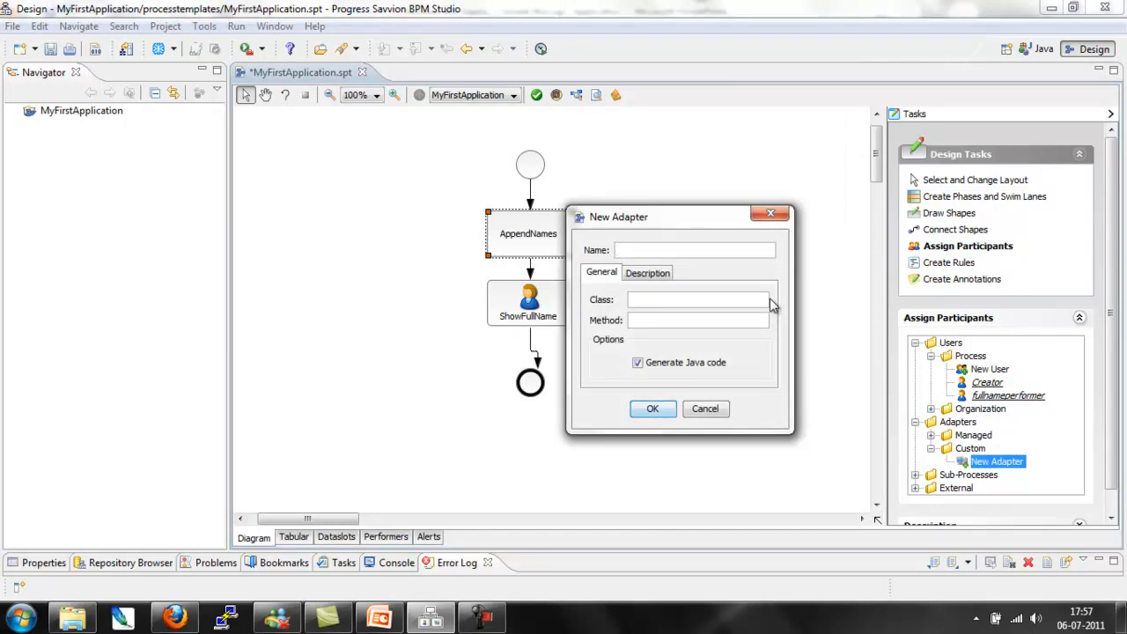
type("AppendNames")
key("Tab")
key("Tab")
Step: Set the new adapter's class to com.bpmgeek.first.NameAppeneder and its method to doSomething, with Java code generation enabled
type("com.bpmgeek.fo")
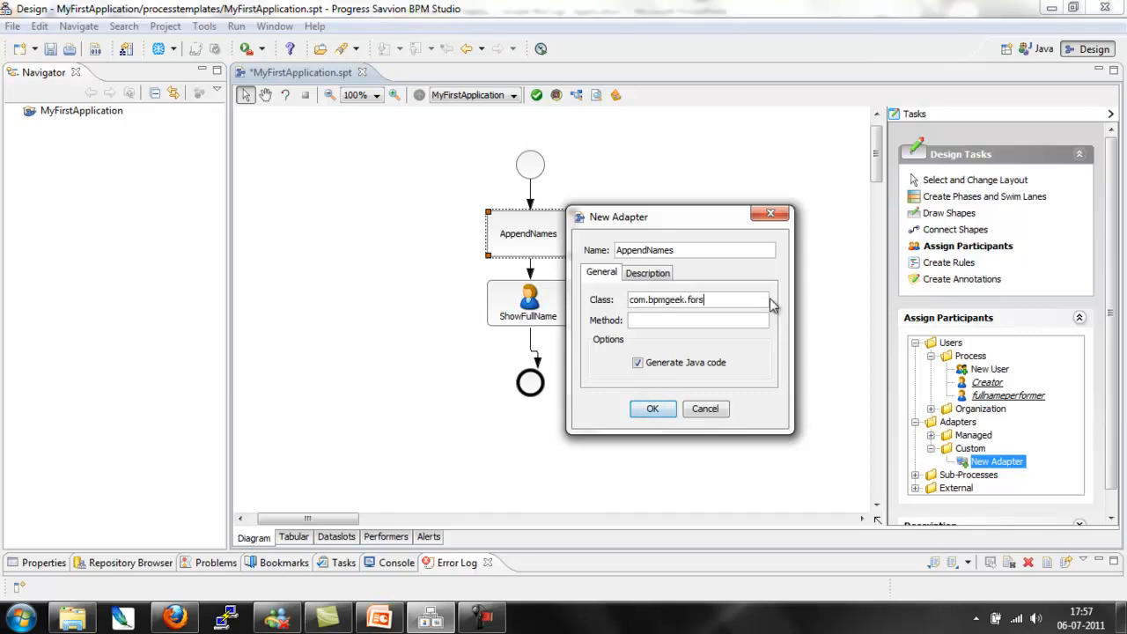
key("BackSpace")
type("irst.NameAppeneder")
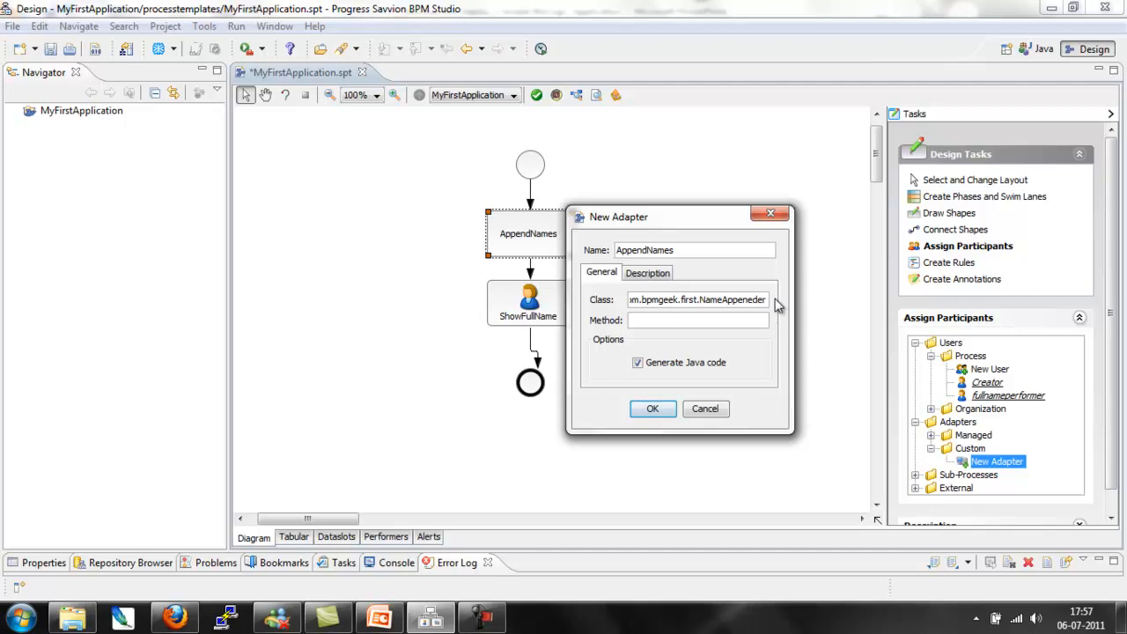
key("Tab")
type("doSomething")
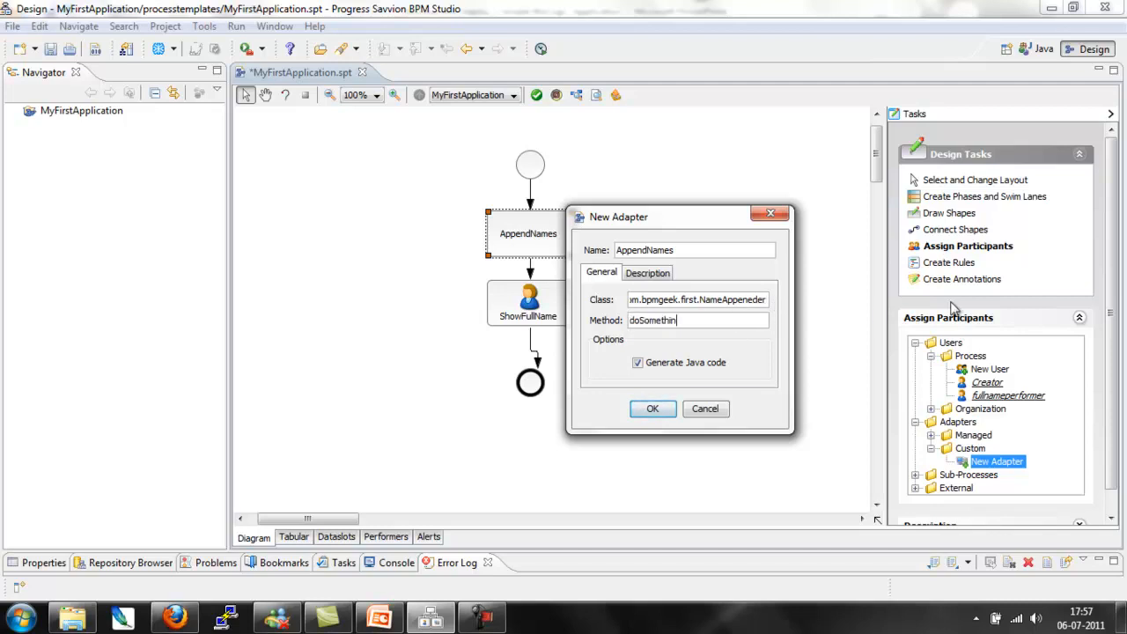